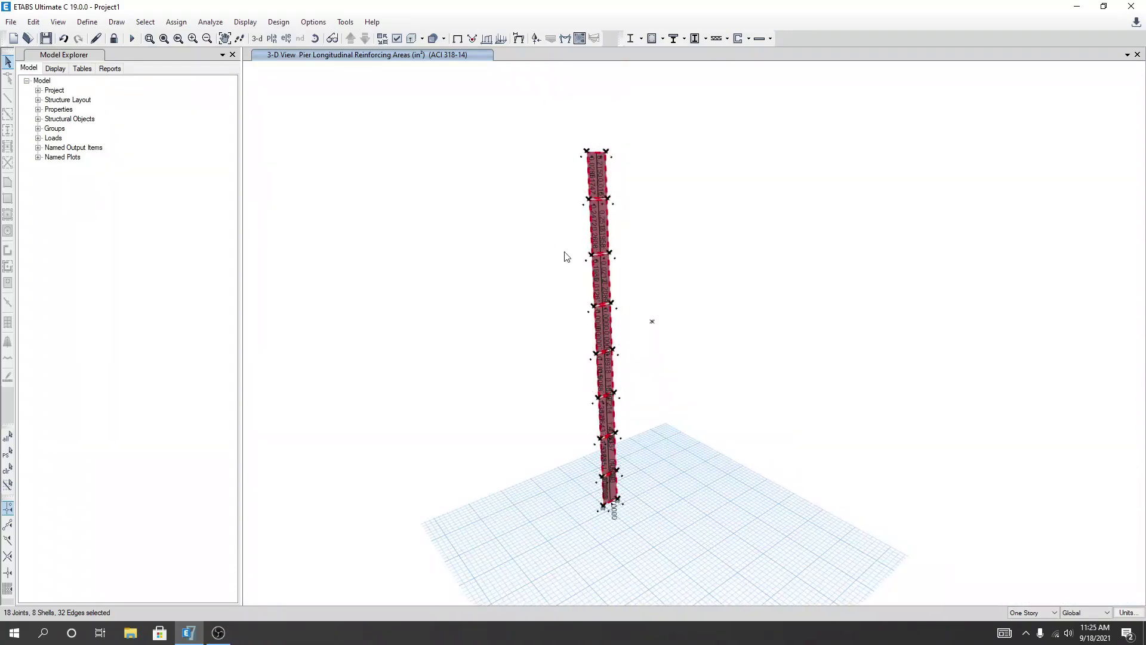
Return the 3-D view to the undeformed shape and open the uniform reinforcing assignment for the selected wall piers.
click(458, 39)
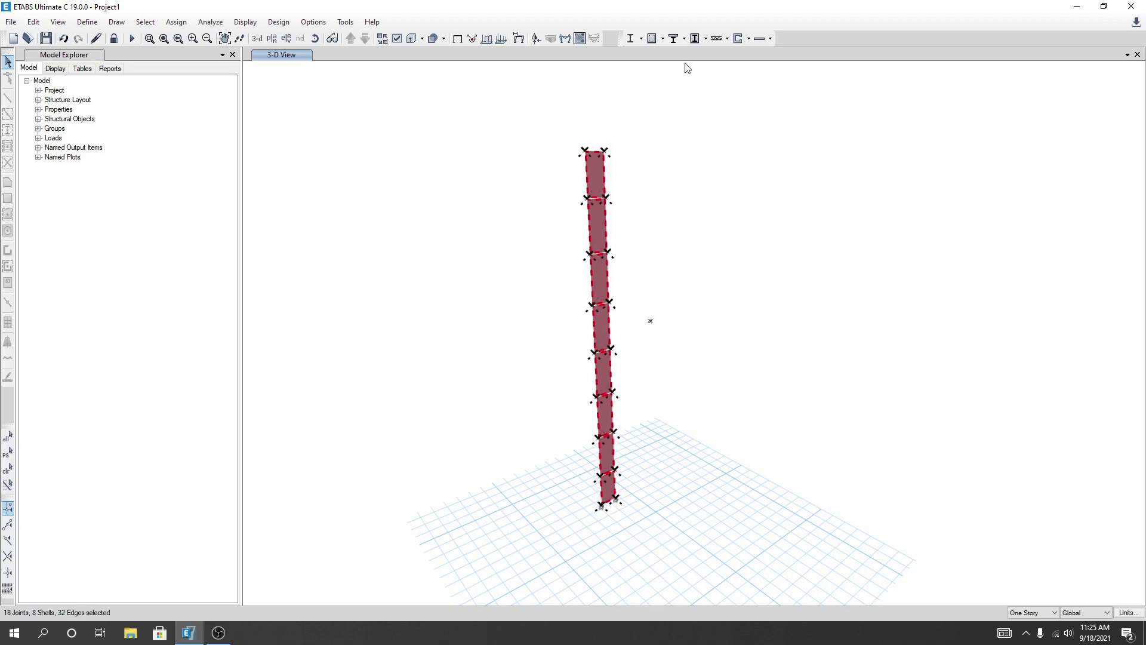
click(750, 39)
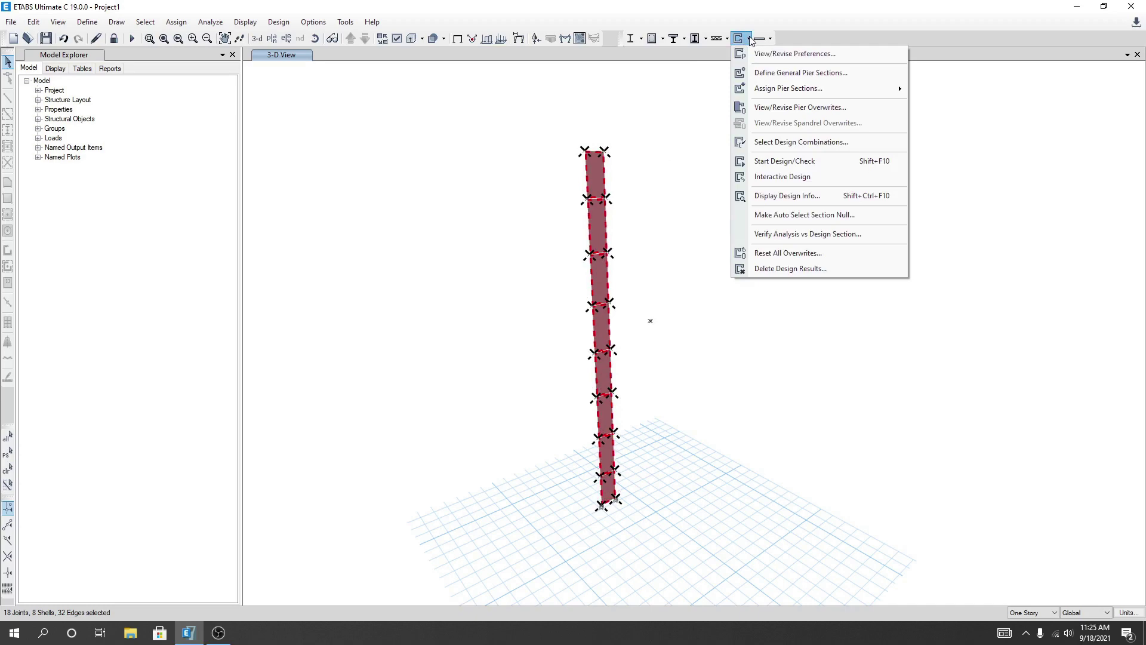
click(750, 40)
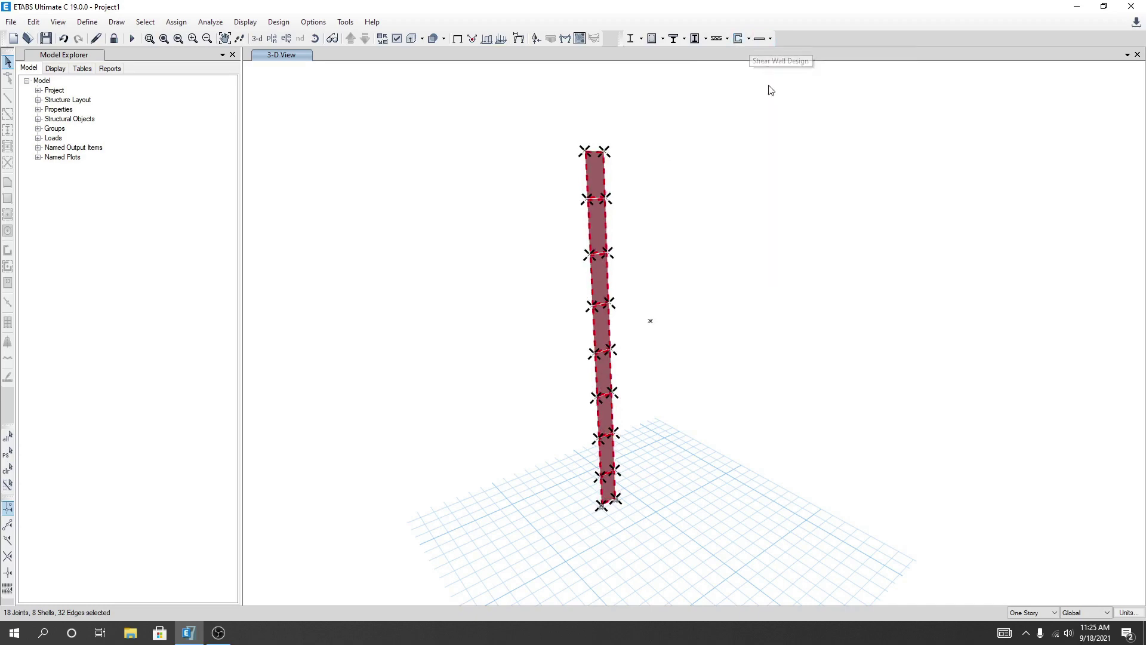
click(749, 39)
mouse_move(782, 97)
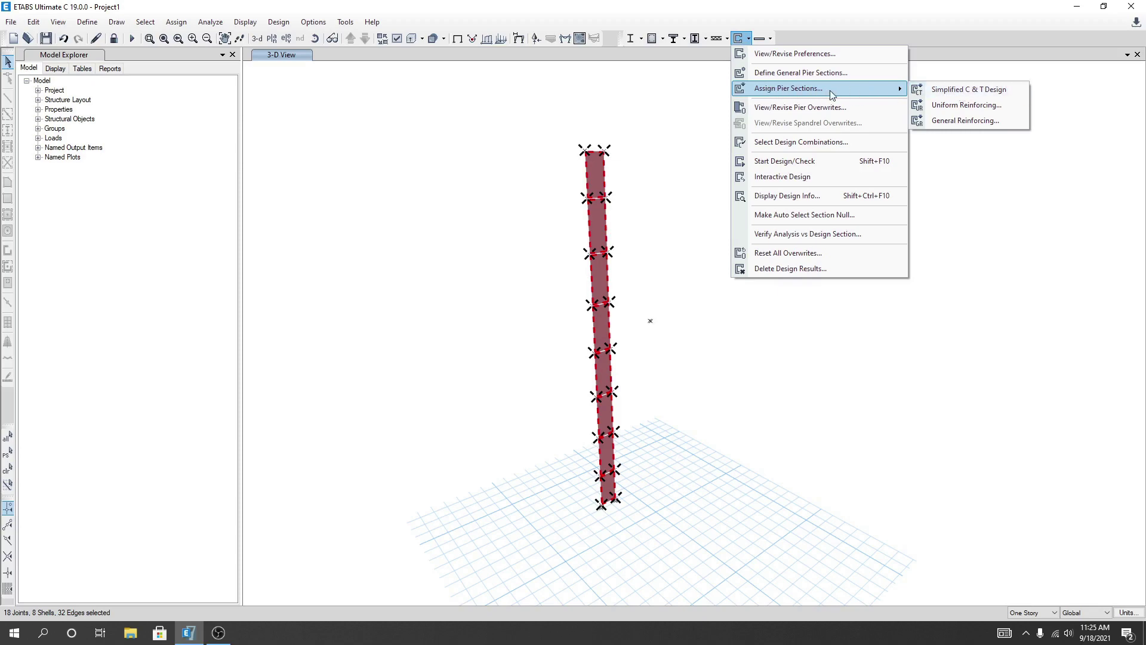
click(984, 112)
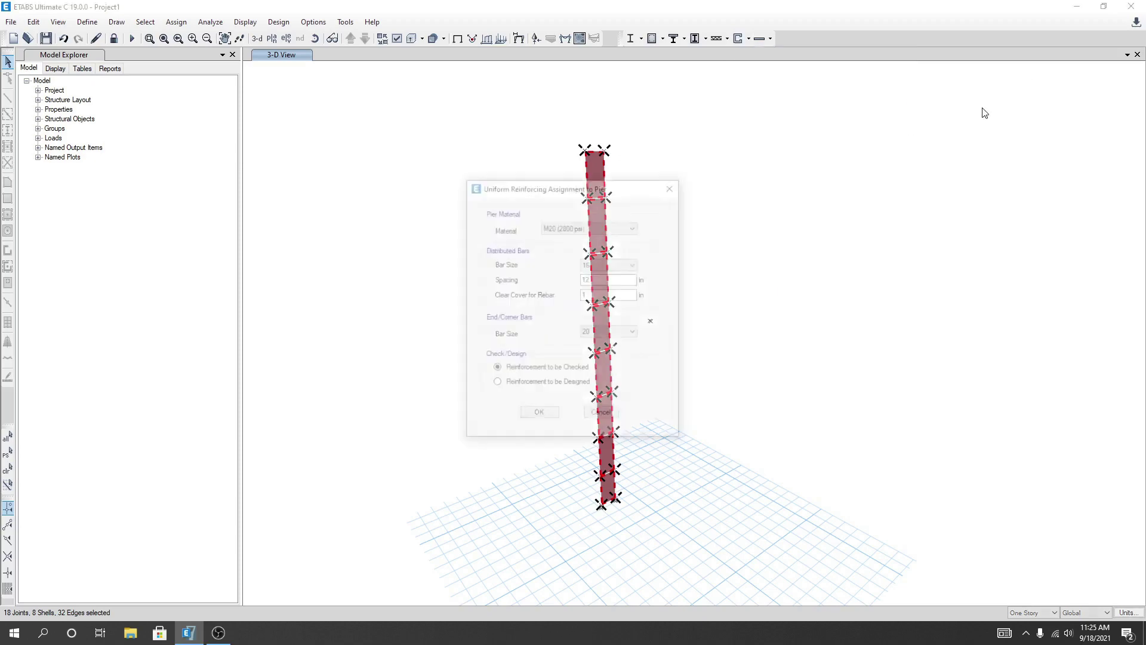
drag(593, 191, 821, 153)
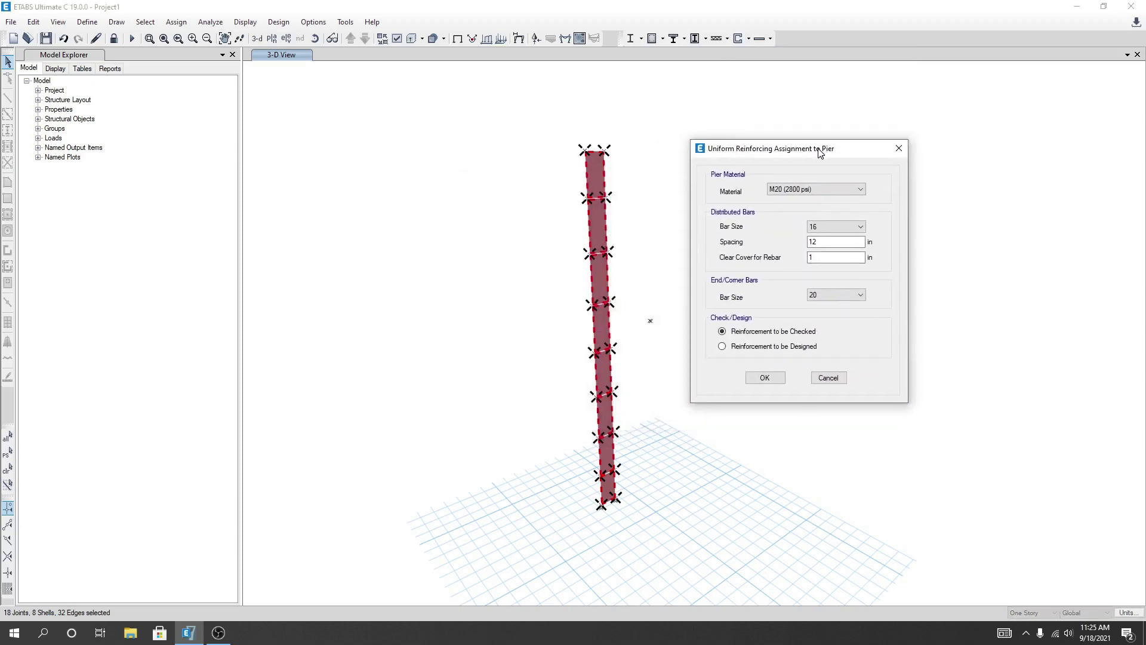
Assign uniform reinforcing to the piers: size 16 distributed bars at 10 in spacing, 1.5 in clear cover, and size 20 end/corner bars.
click(830, 243)
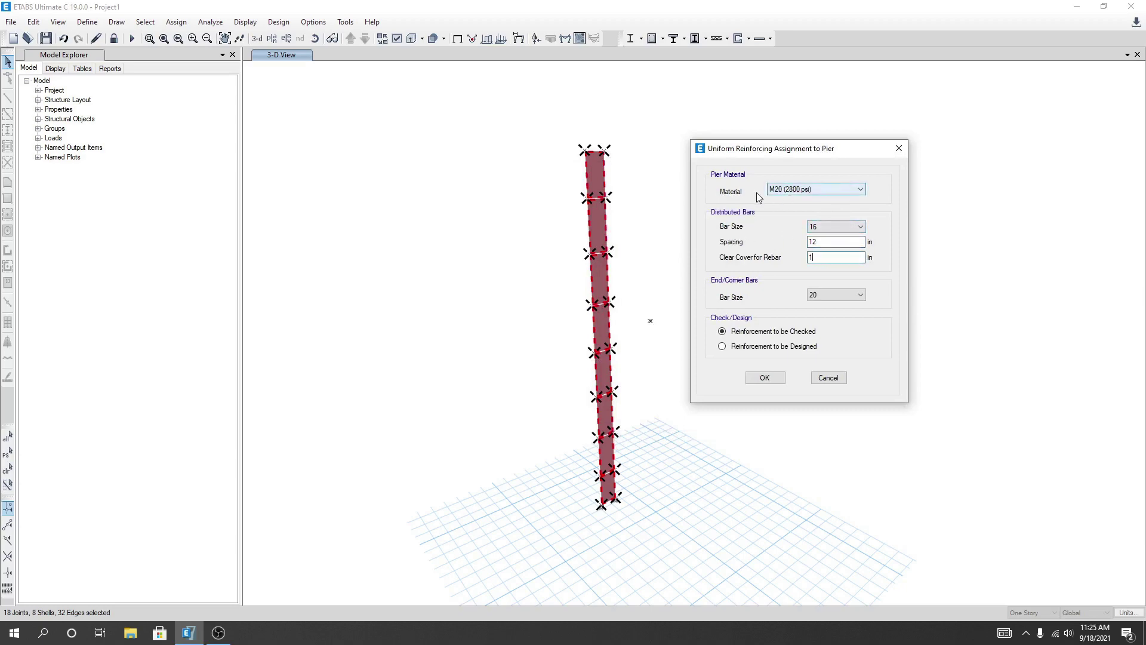
click(829, 233)
click(847, 230)
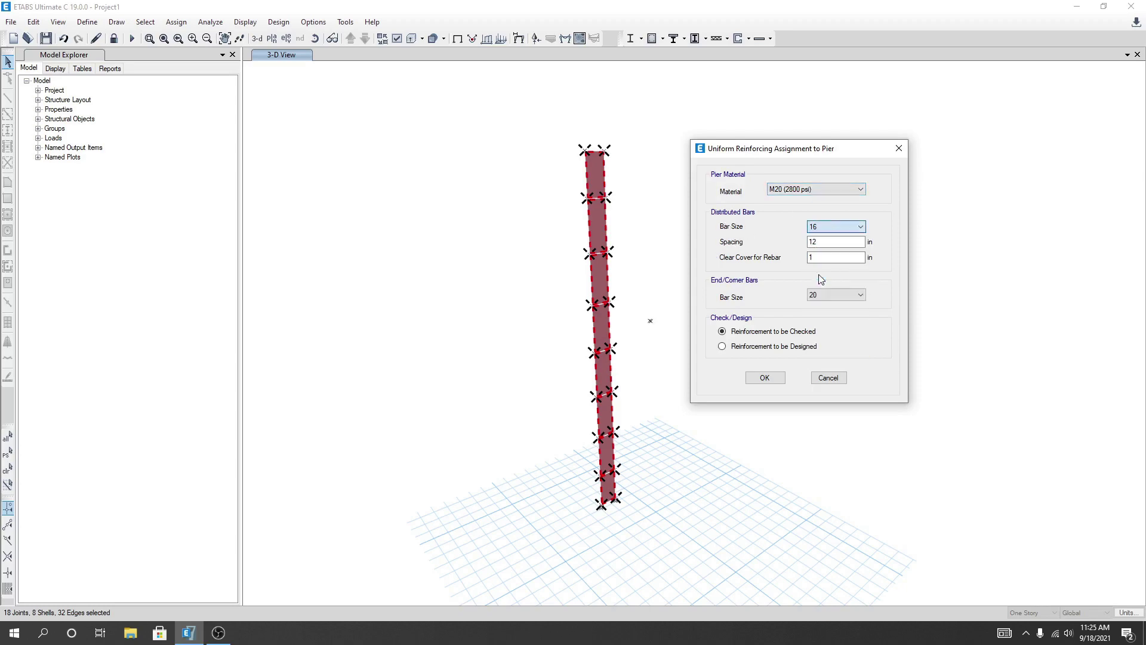
key(Tab)
text(10)
click(854, 256)
click(832, 306)
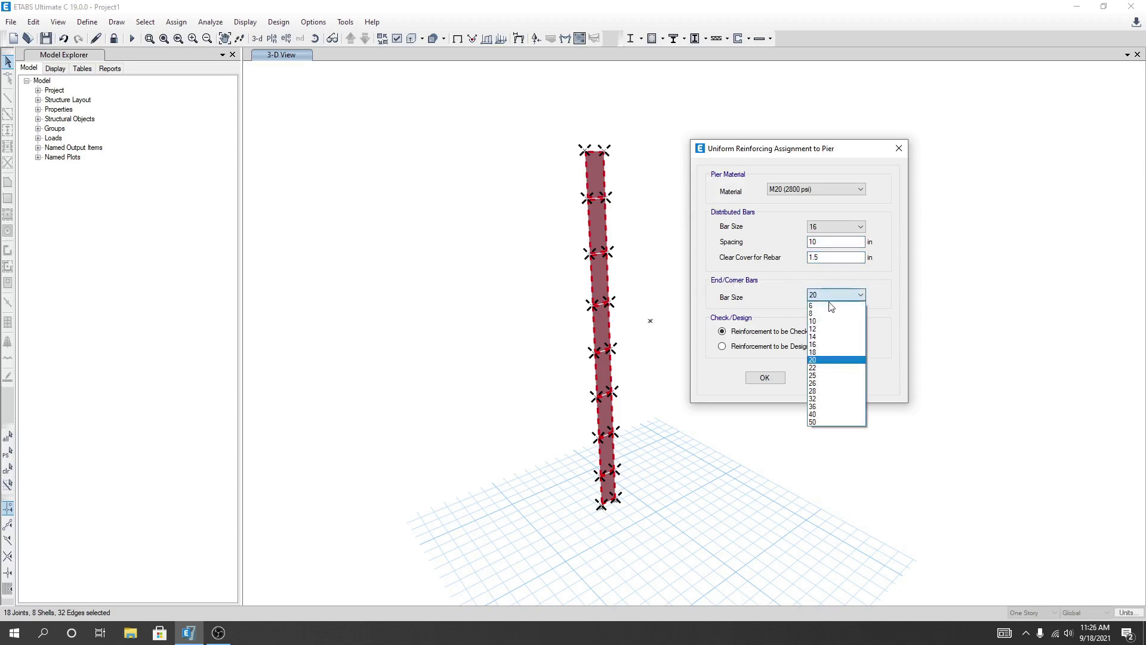
click(828, 360)
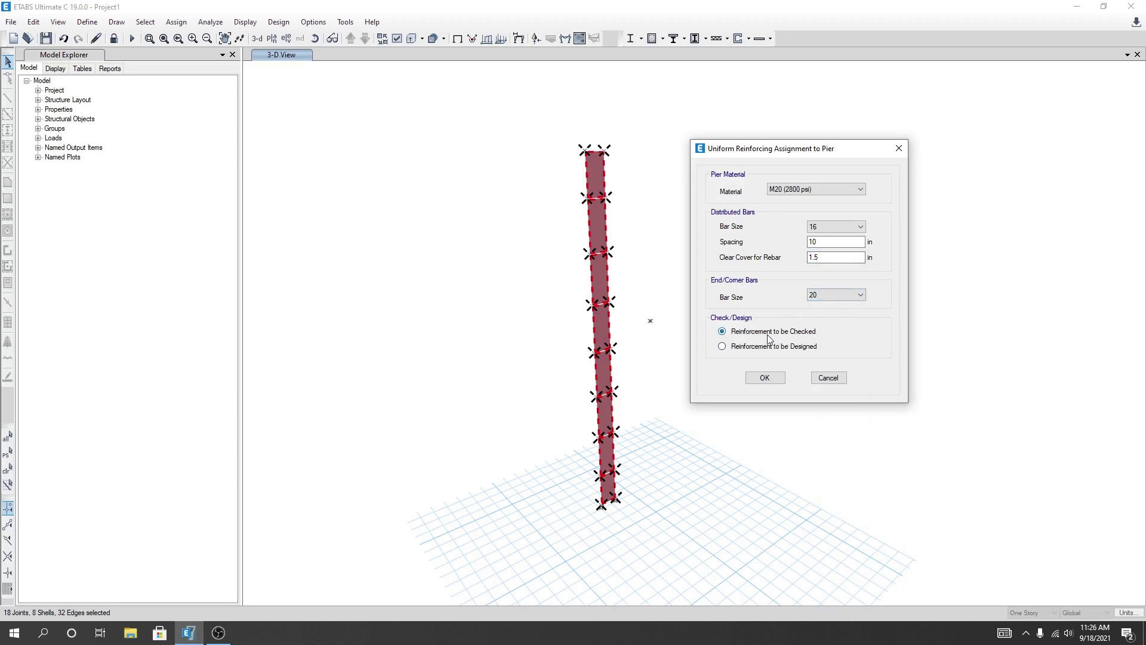
click(765, 378)
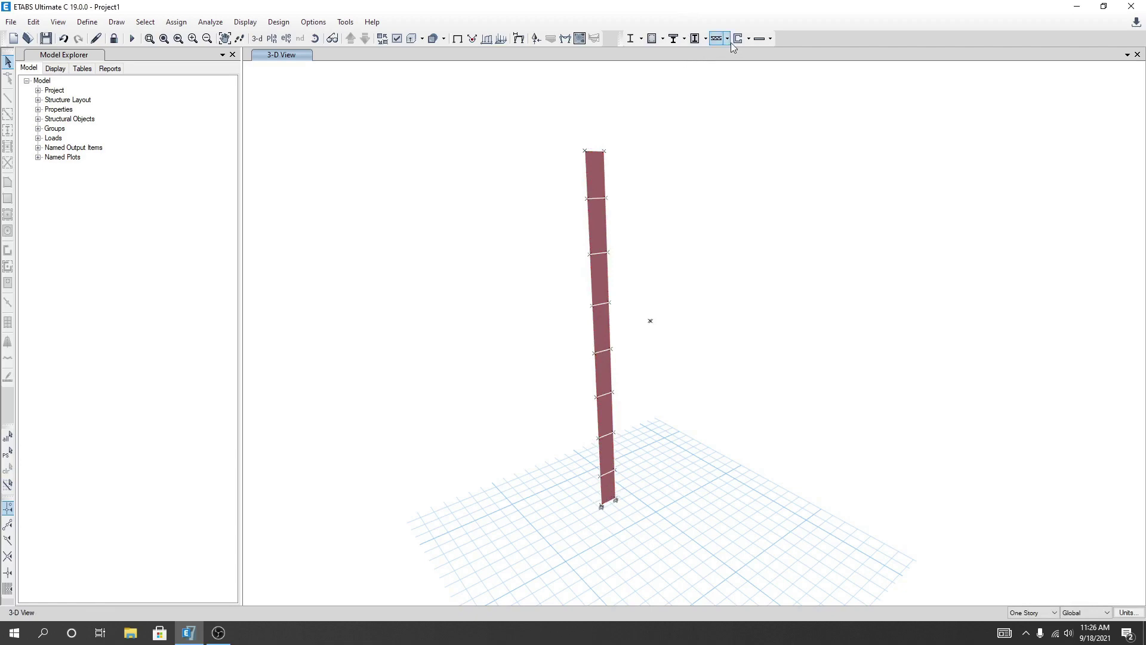
Select the entire wall over all stories and review its pier design overwrites.
click(749, 39)
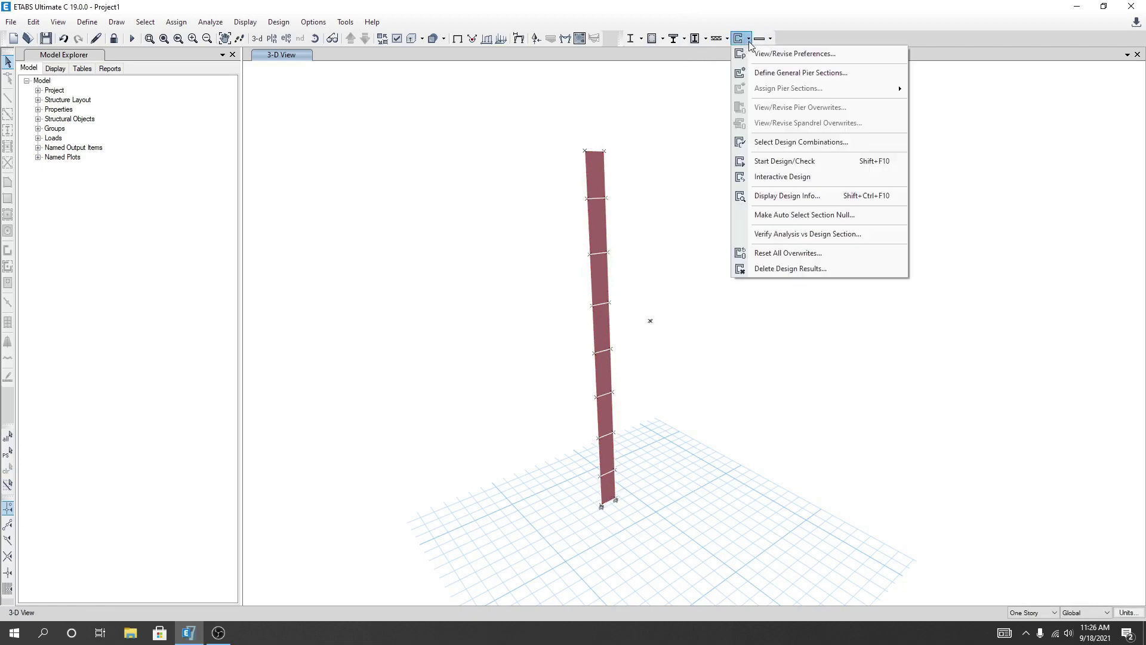
click(661, 163)
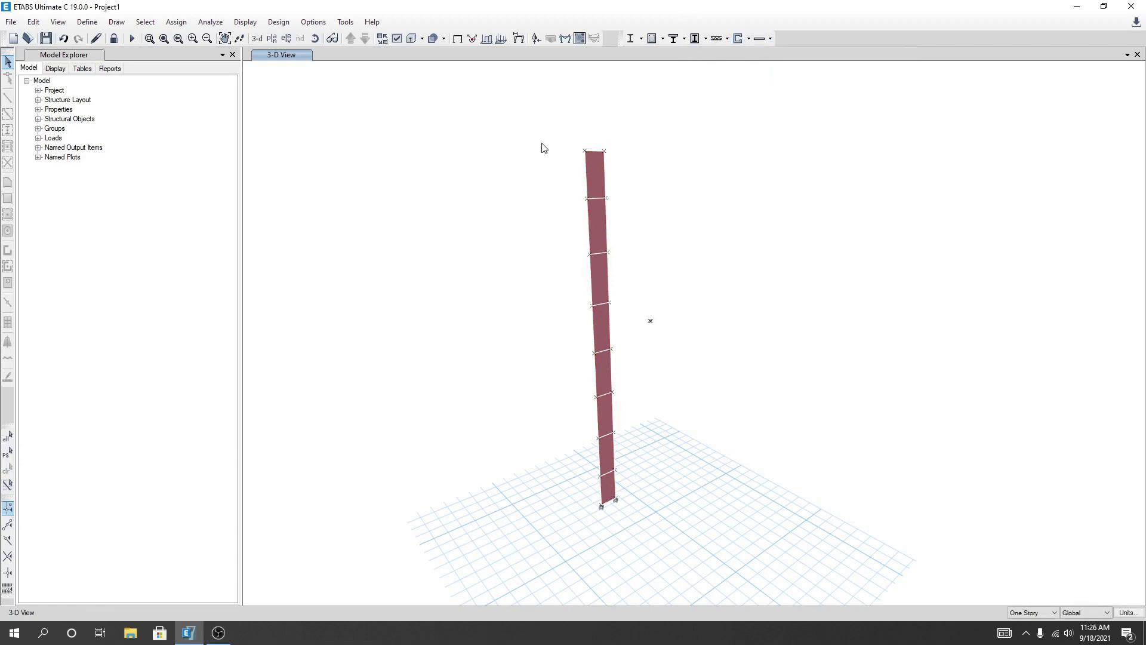
drag(540, 146, 729, 555)
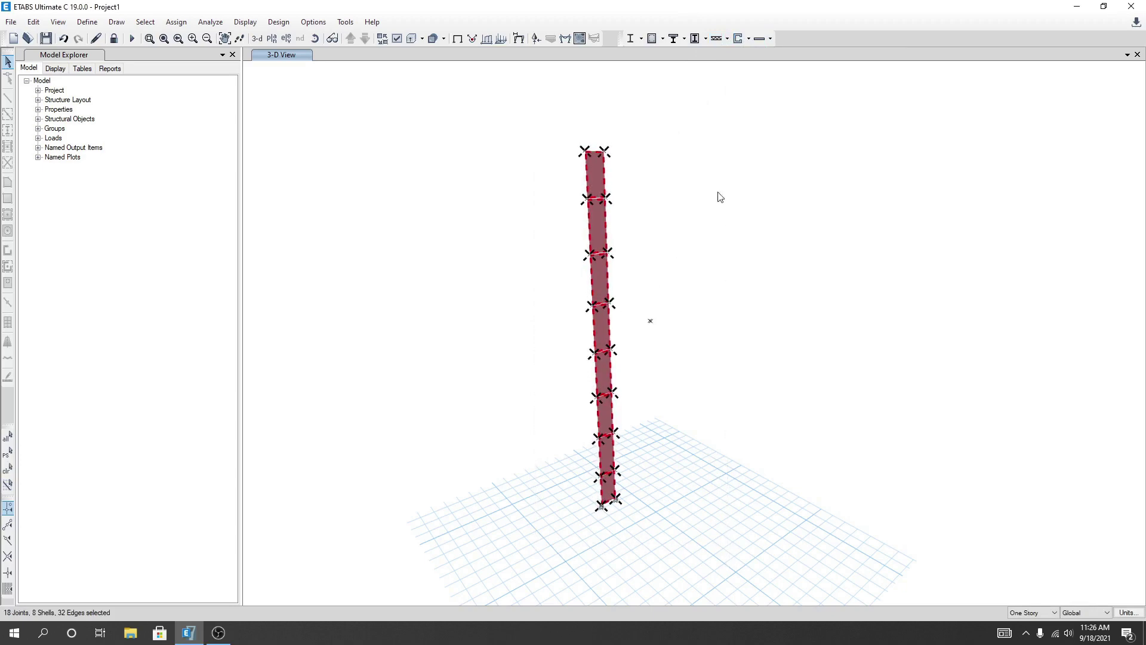
click(750, 39)
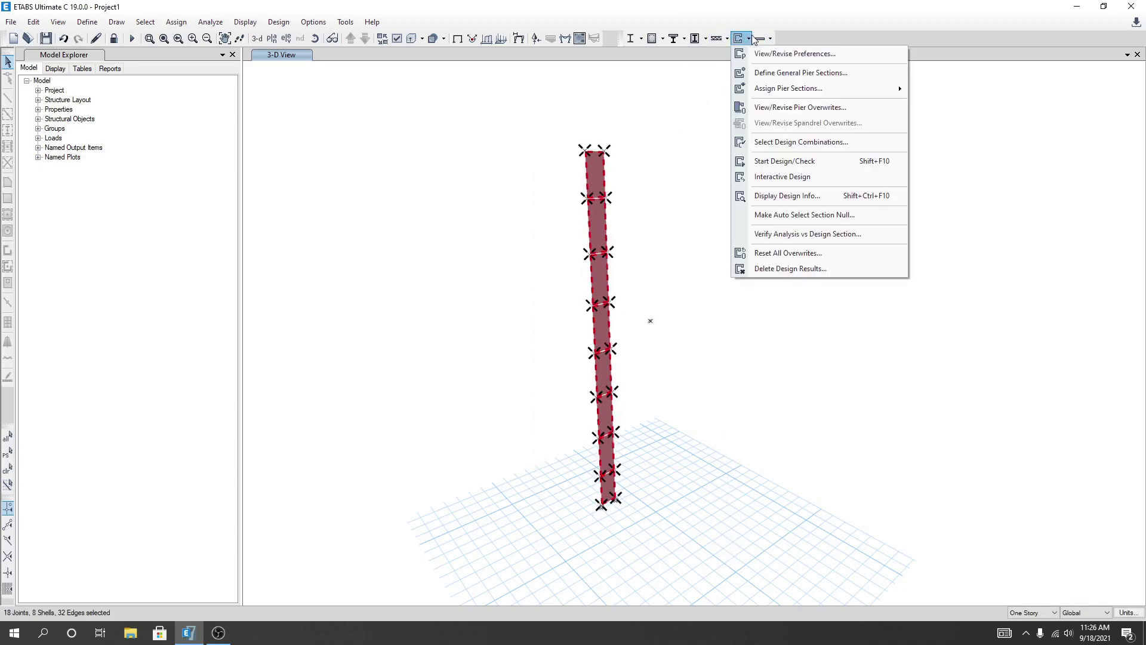
click(789, 108)
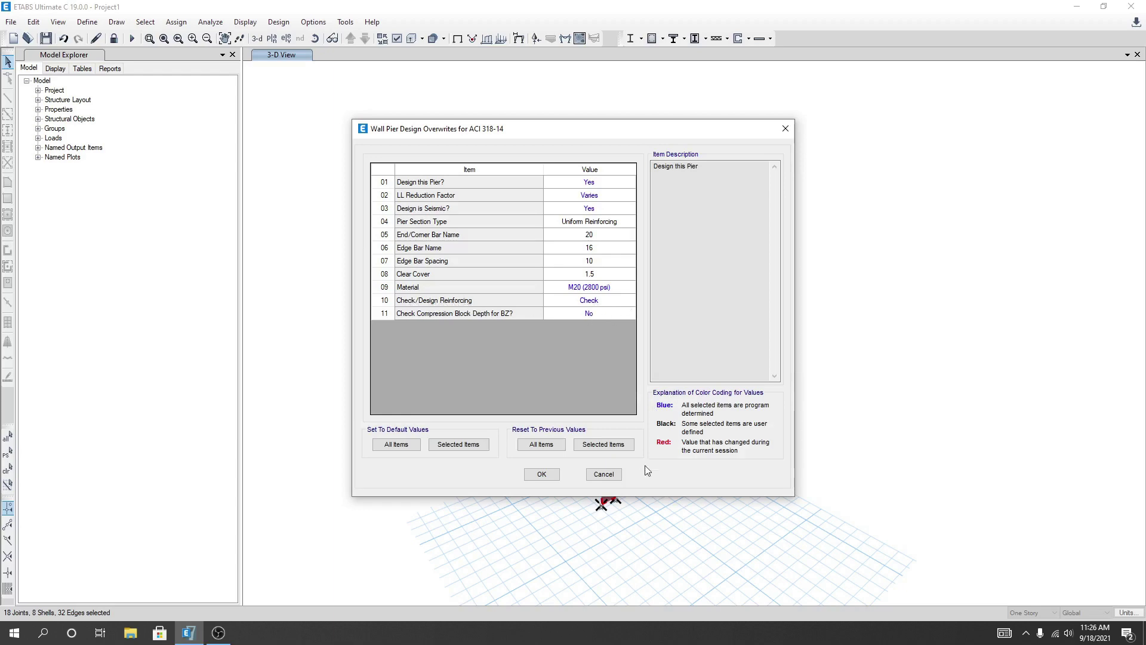
click(534, 475)
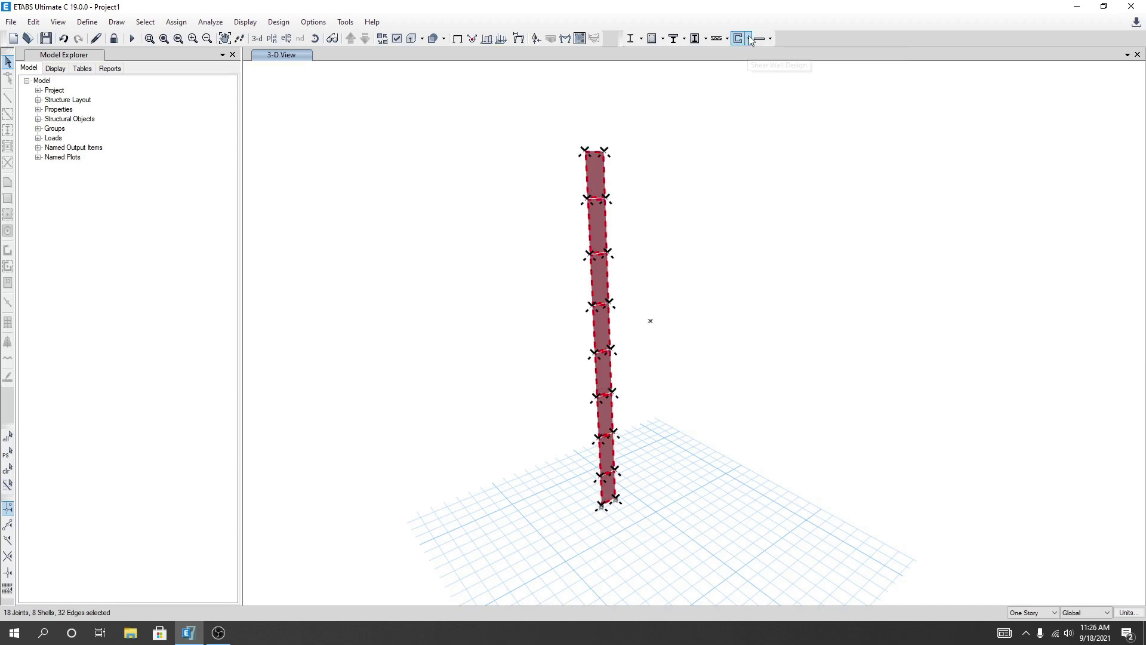
Run the shear wall design check on the model.
click(749, 40)
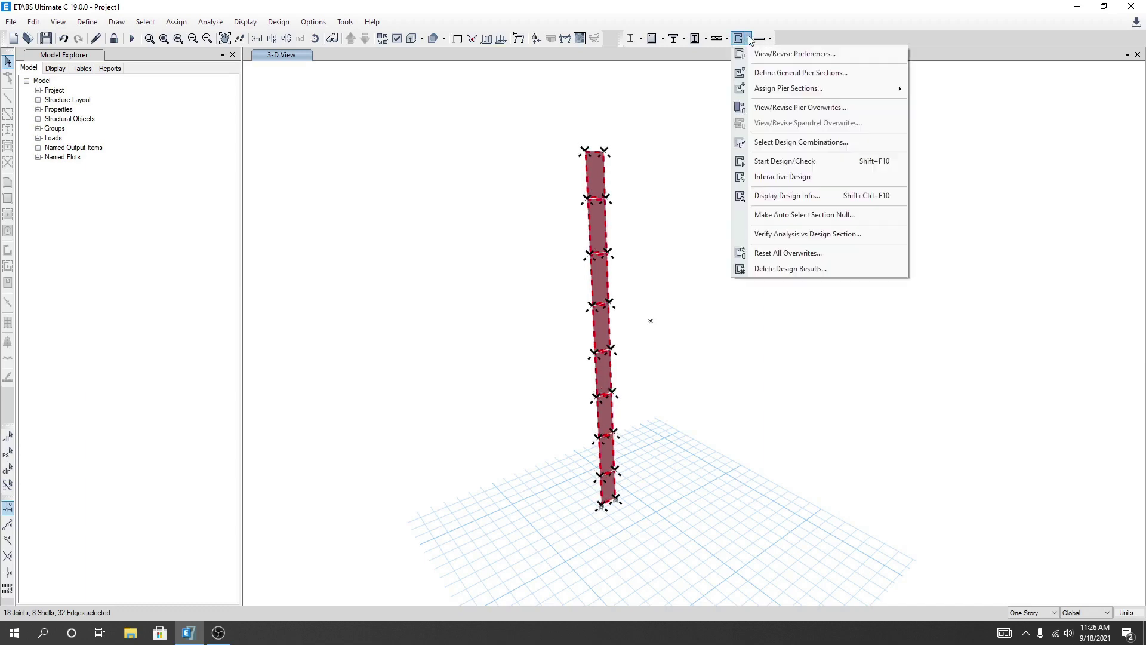
click(785, 162)
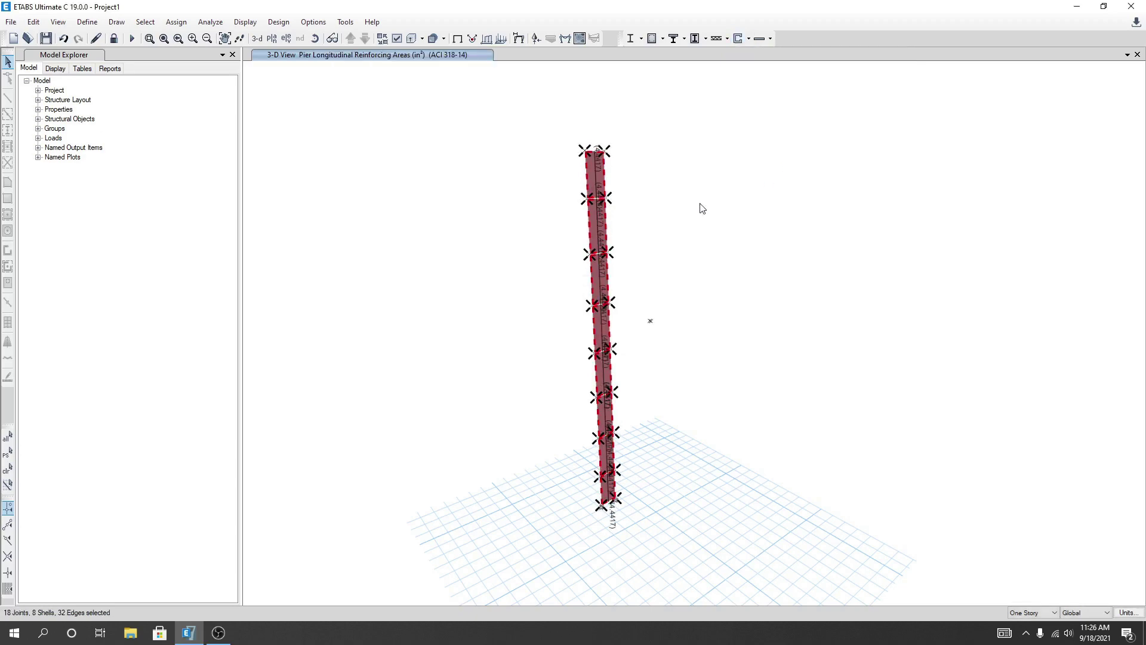
Examine the pier longitudinal reinforcing areas shown along the wall from the base stories upward.
middle_drag(639, 358, 652, 278)
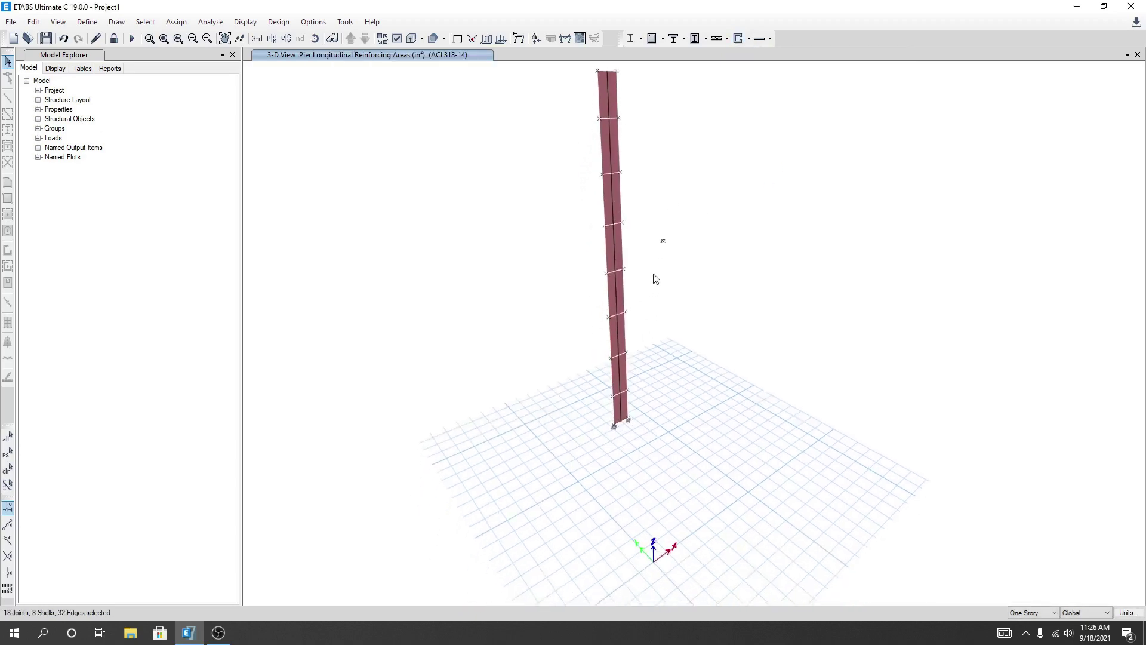
scroll(623, 405, up, 6)
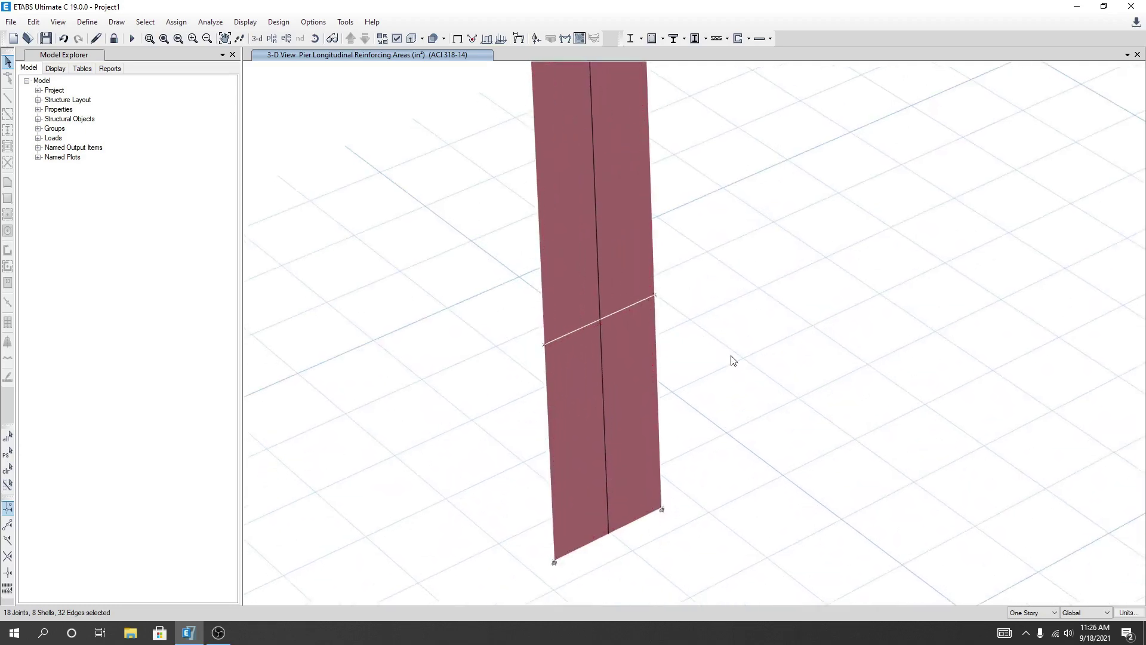
scroll(606, 290, up, 2)
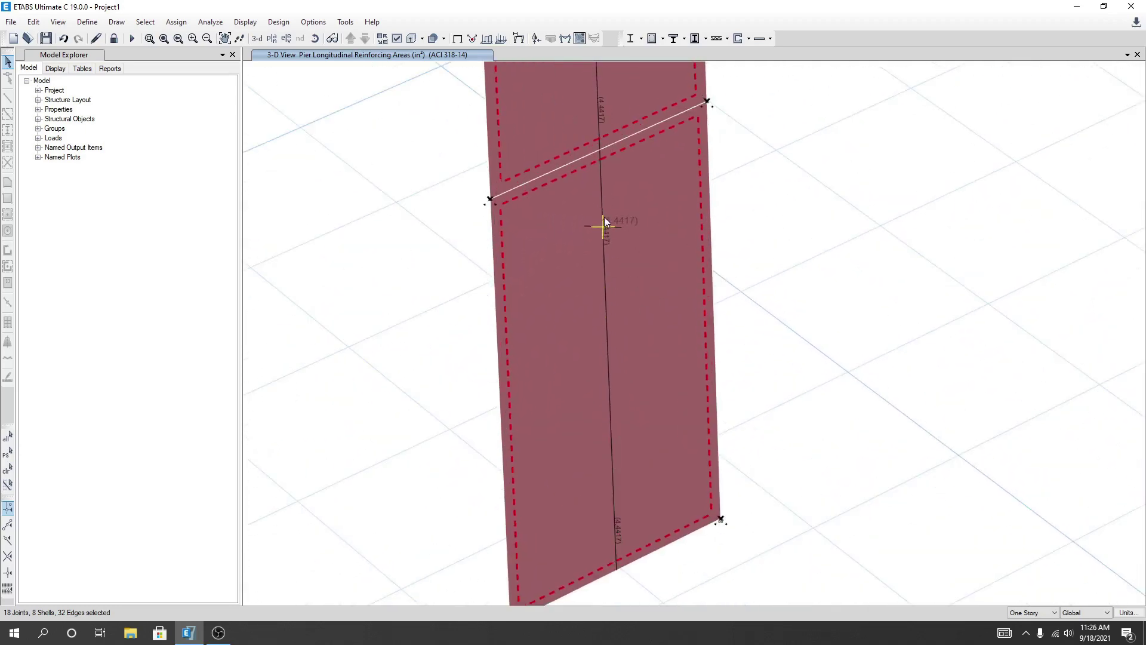
scroll(782, 543, up, 3)
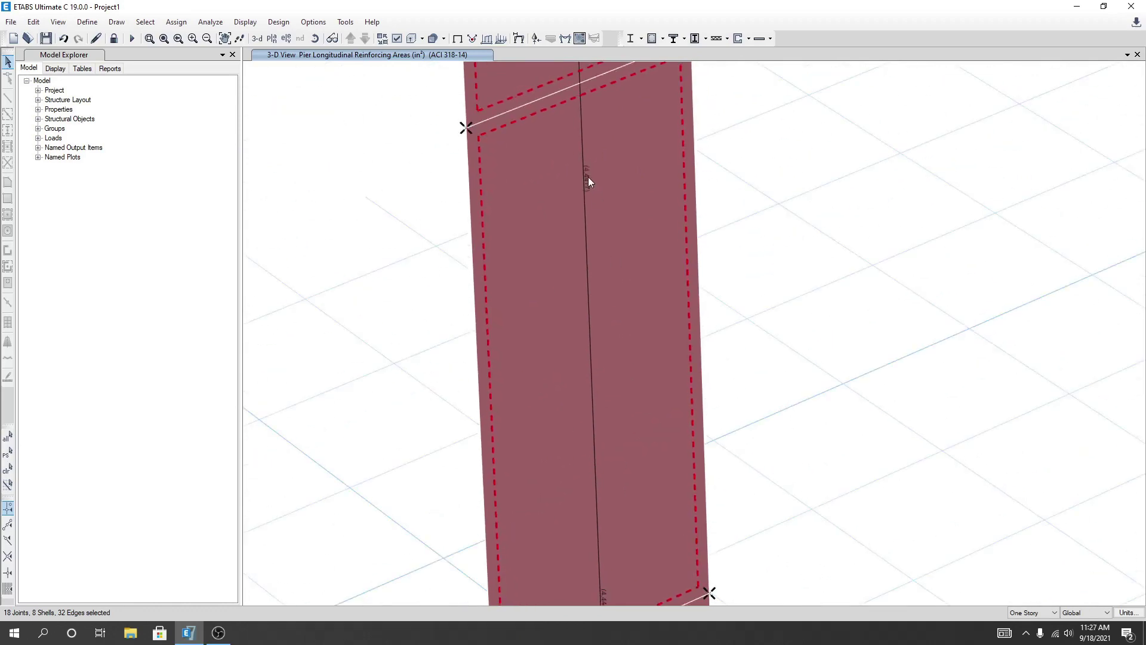
scroll(588, 177, up, 2)
scroll(592, 181, down, 5)
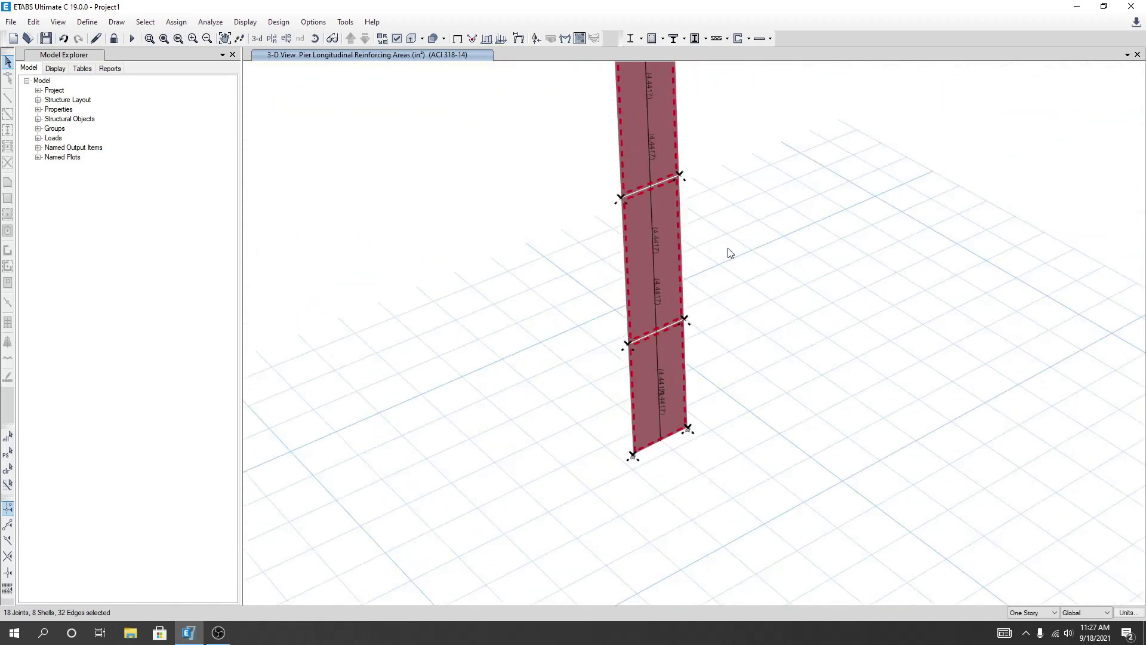
click(684, 314)
middle_drag(683, 312, 642, 325)
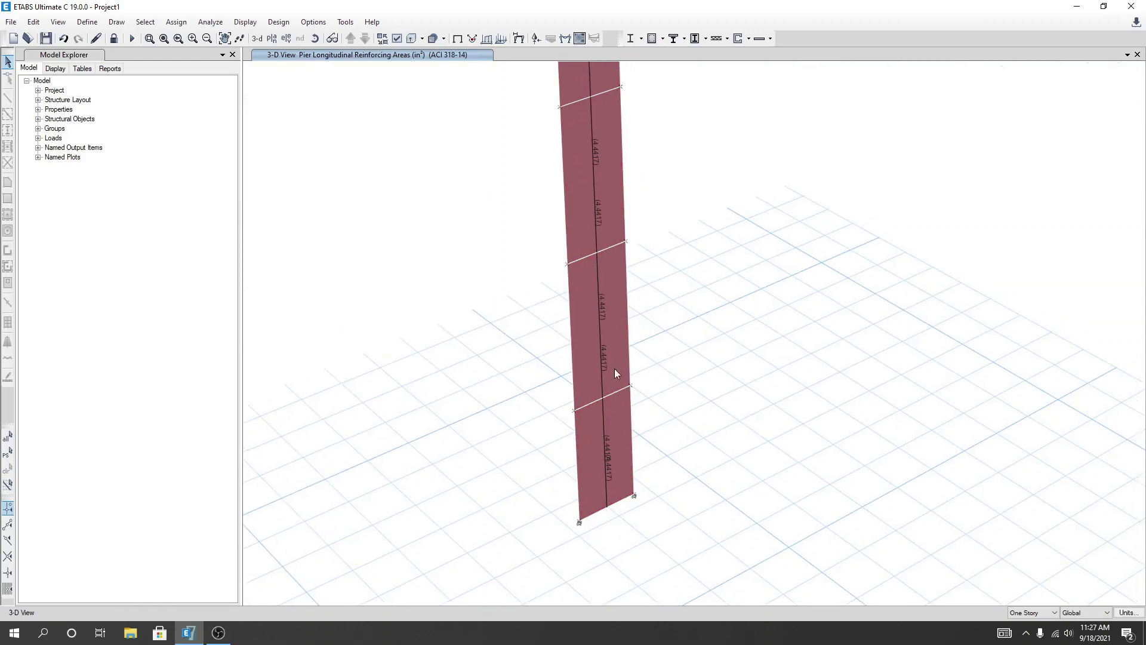
scroll(616, 373, up, 3)
scroll(579, 436, down, 3)
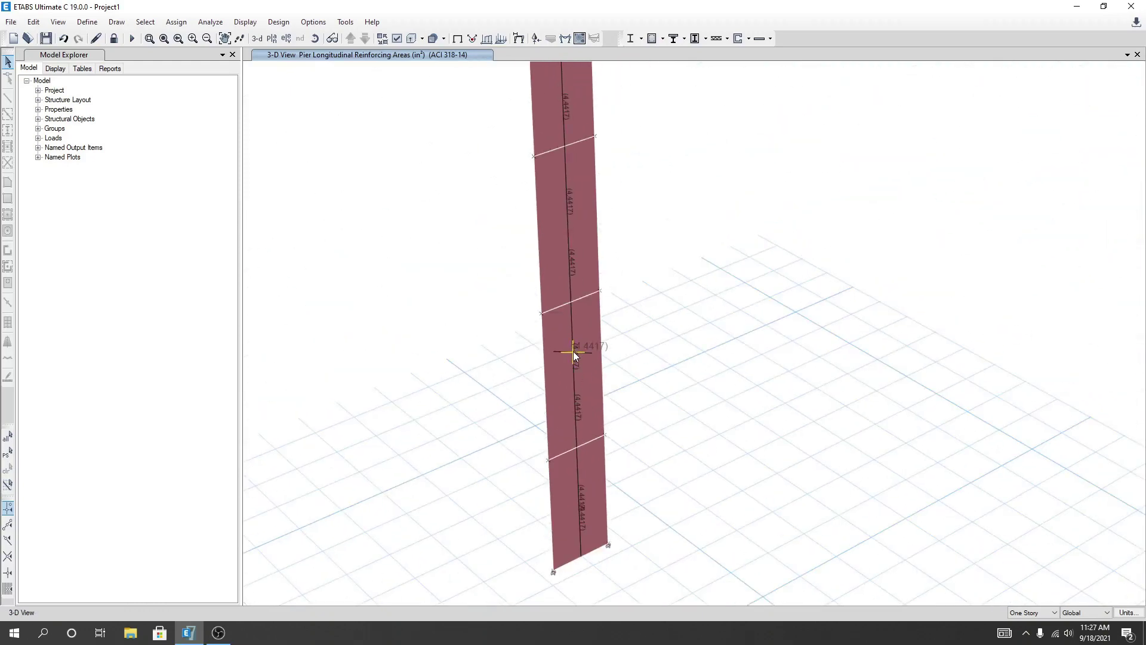
scroll(653, 286, down, 5)
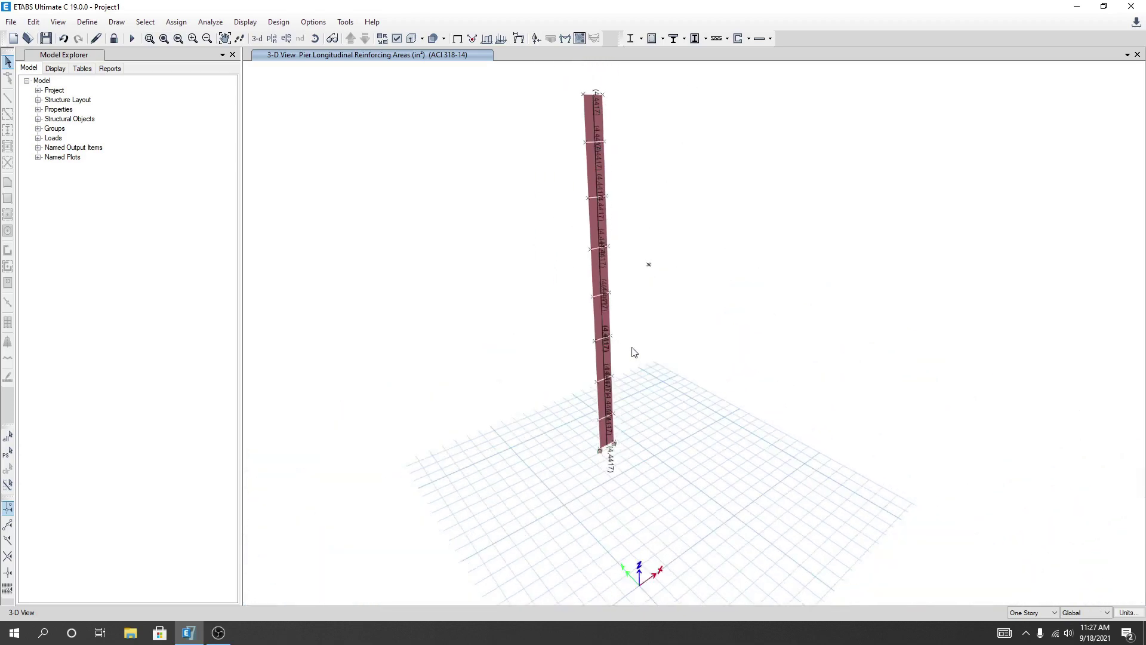
Display the Pier Reinforcing Ratios design output on the wall and inspect its lower stories.
click(750, 40)
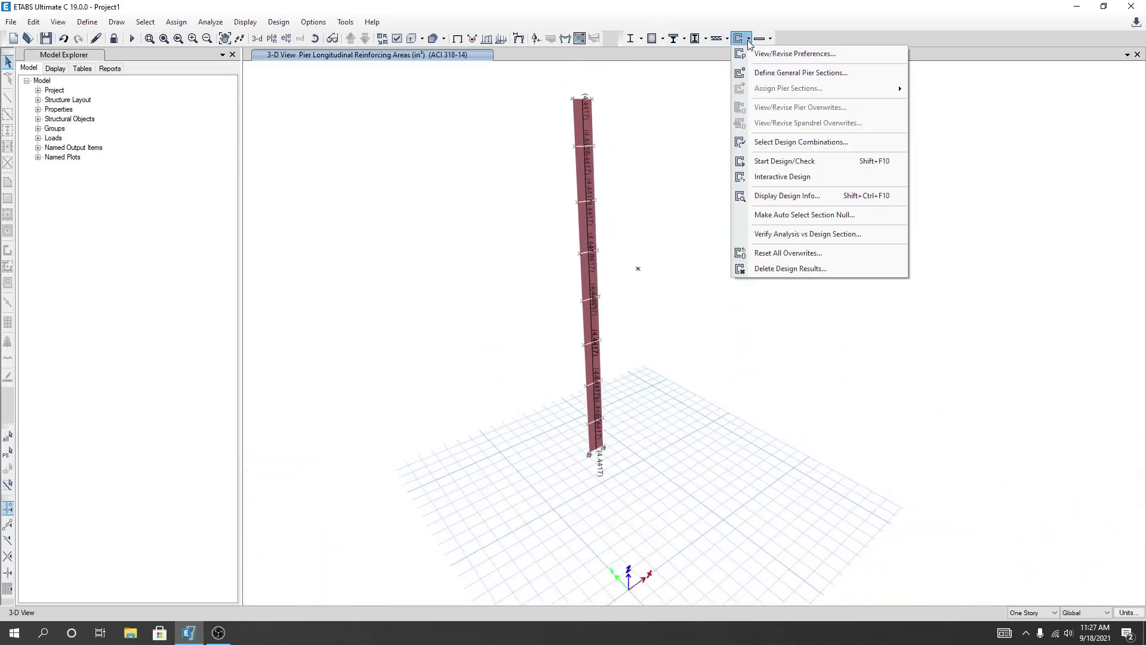
click(778, 197)
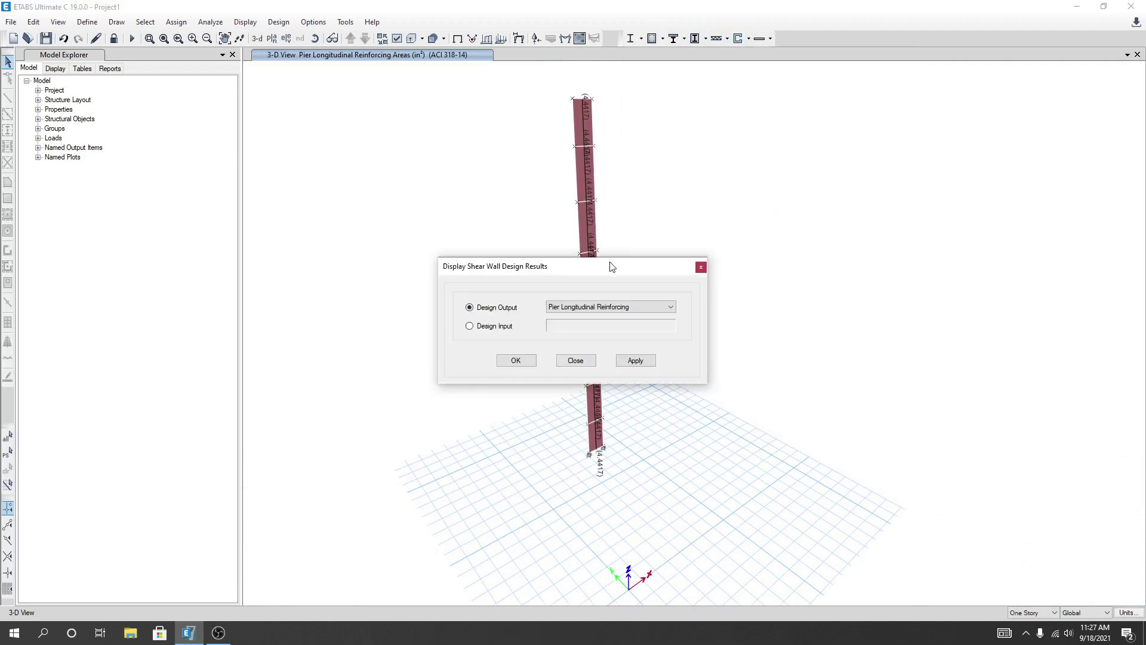
drag(609, 263, 917, 176)
click(910, 217)
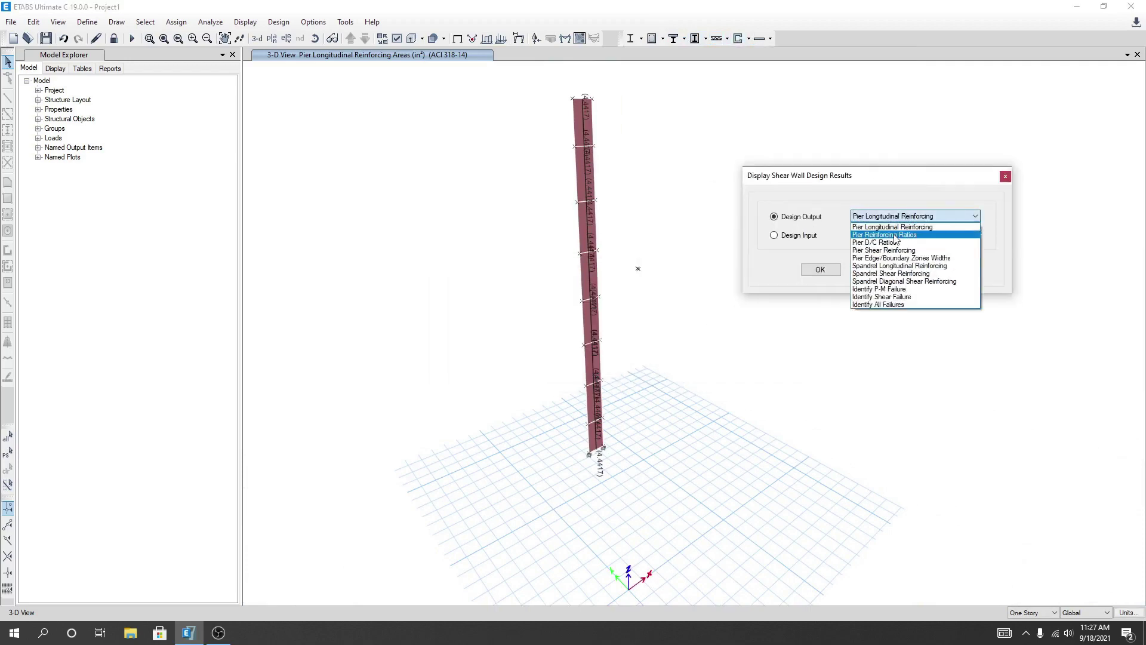
click(895, 237)
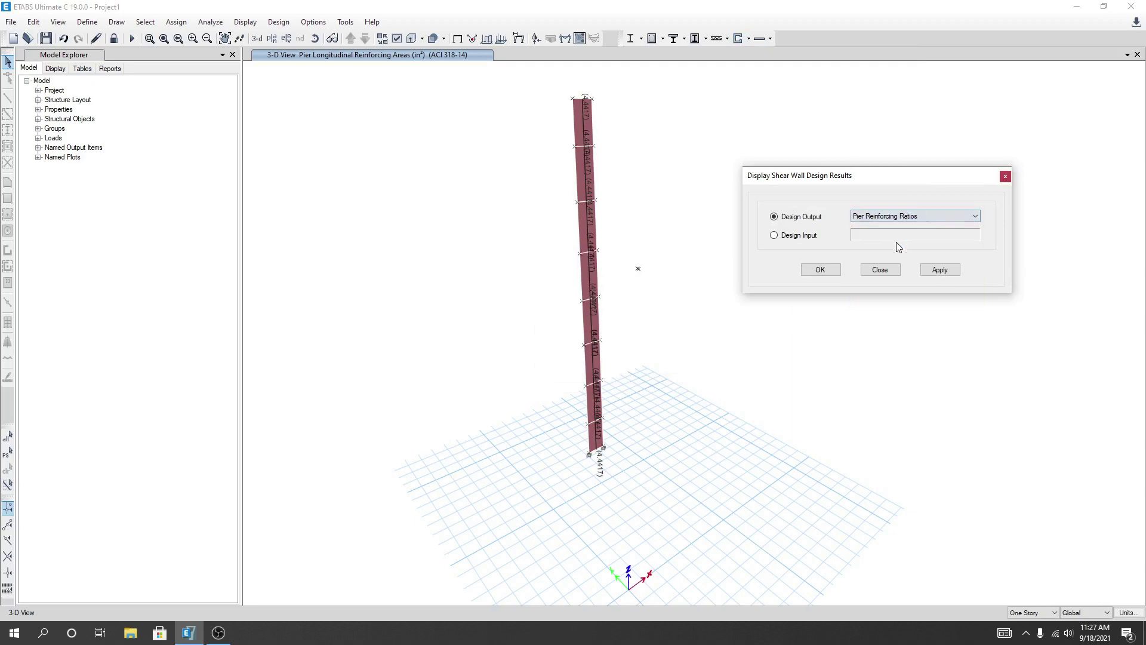
click(938, 270)
scroll(607, 377, up, 2)
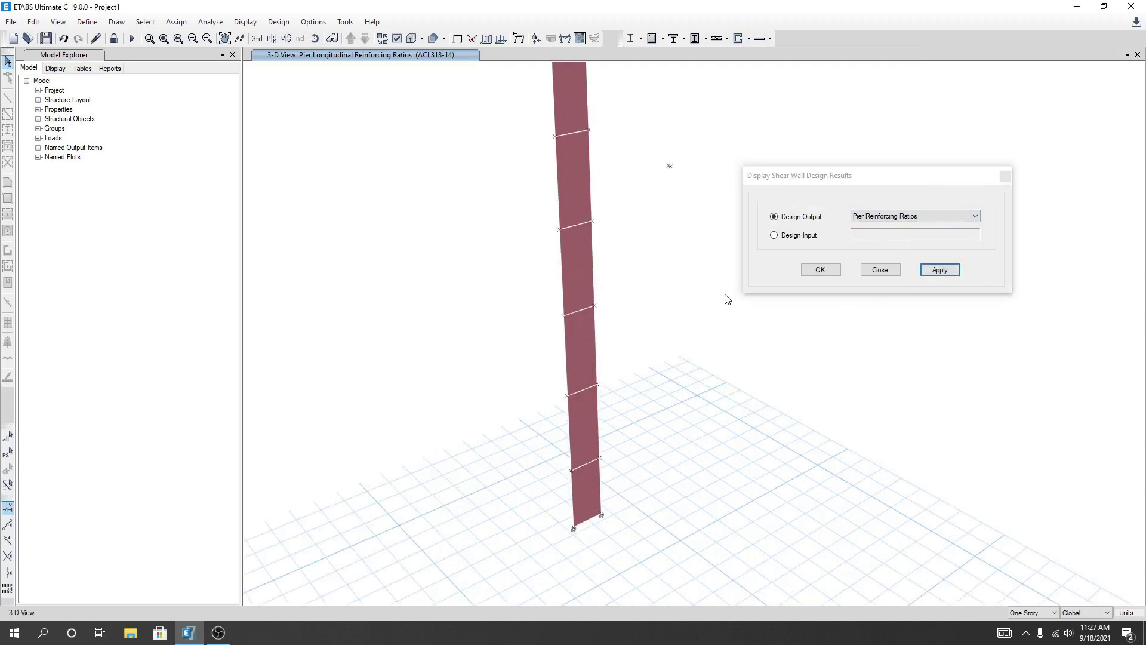
Switch the displayed shear wall design output to Pier D/C Ratios and keep the wall unobstructed.
click(911, 224)
click(893, 239)
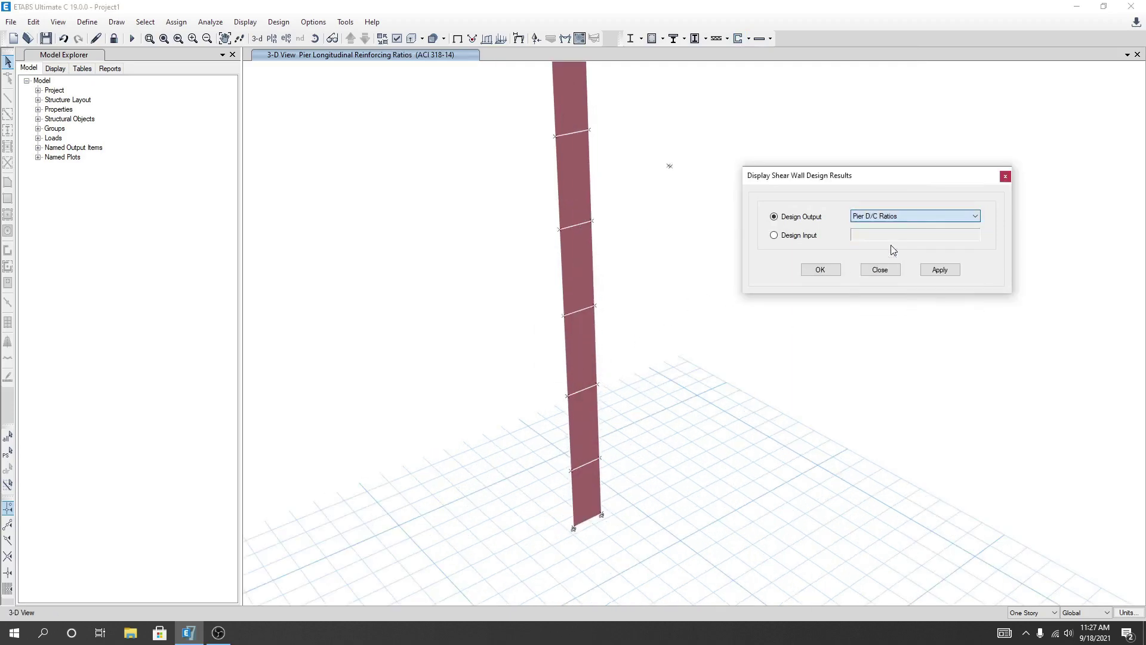
click(947, 278)
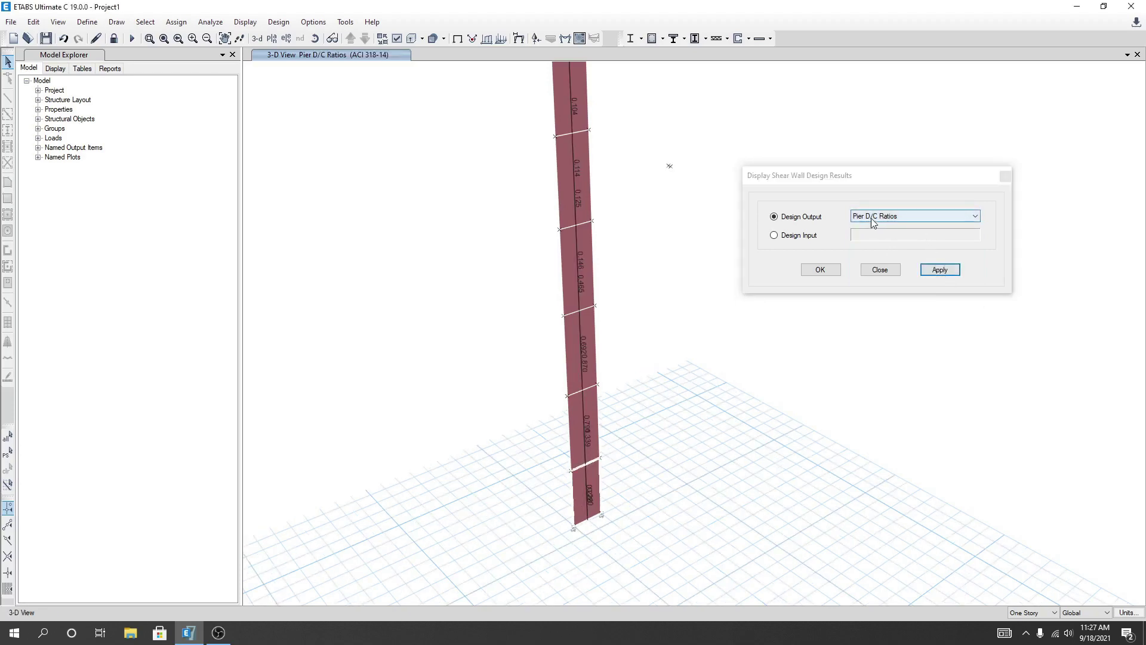
drag(865, 184, 879, 183)
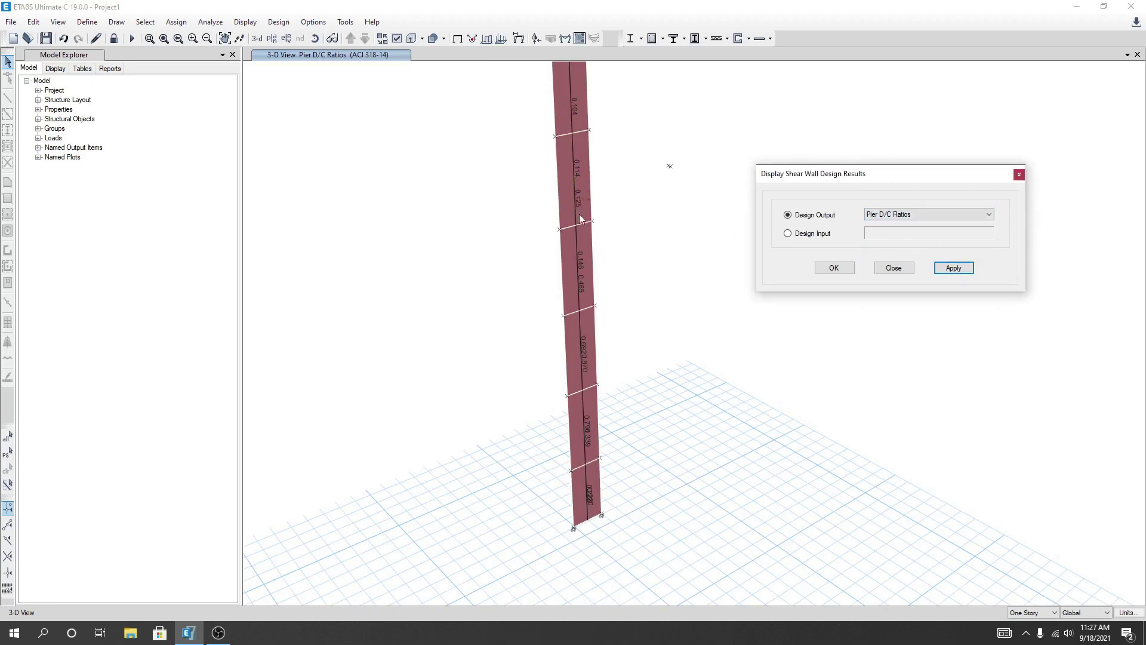
Display the Identify All Failures design output on the wall and inspect its stories for flagged failures.
click(922, 212)
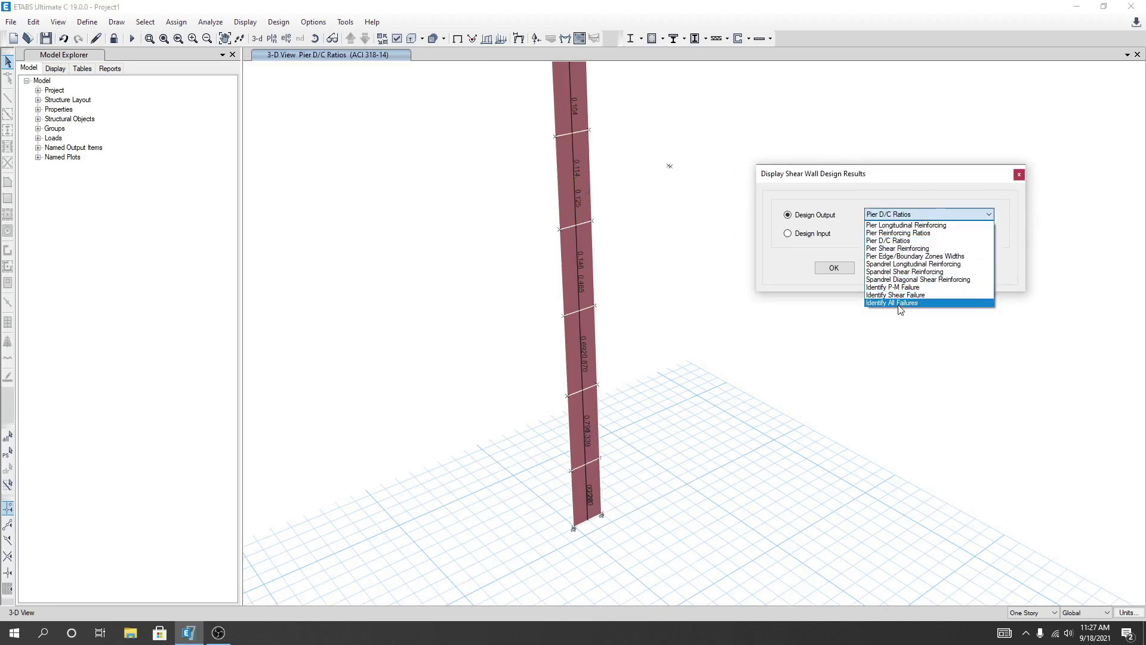
click(899, 304)
click(945, 269)
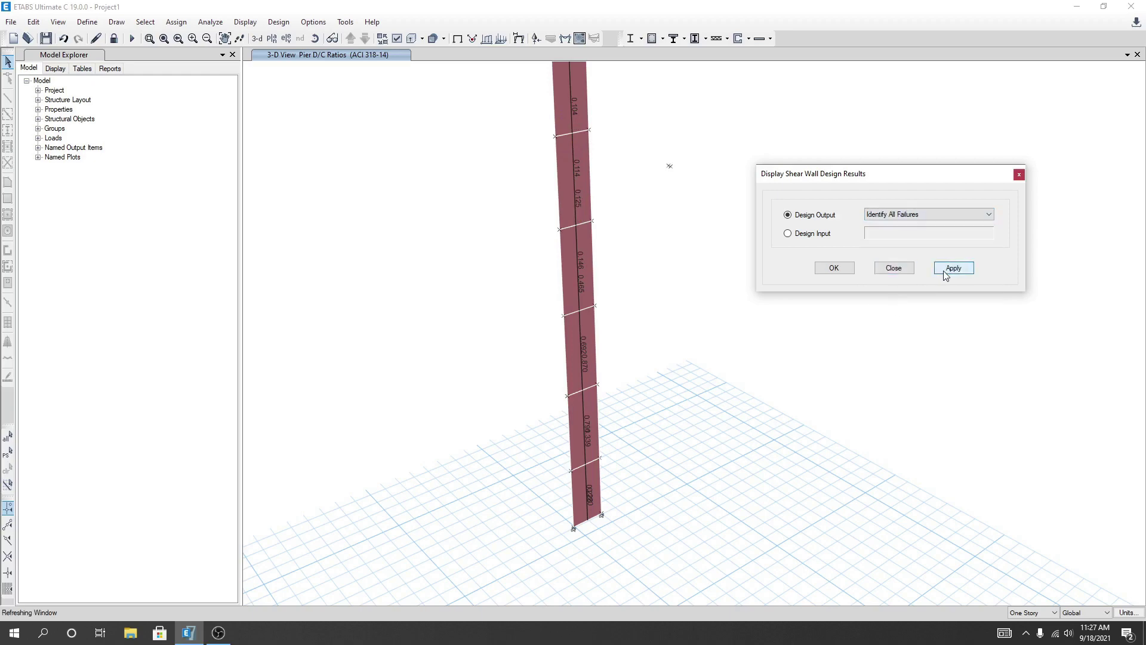
scroll(724, 281, down, 3)
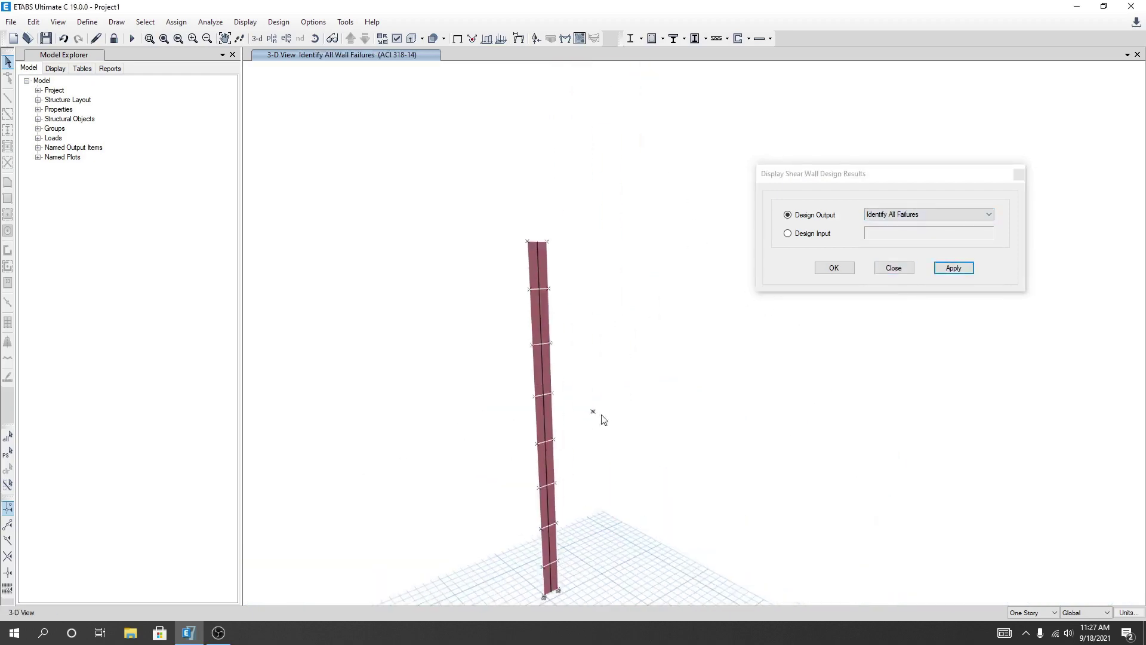
scroll(595, 428, up, 1)
scroll(582, 430, up, 1)
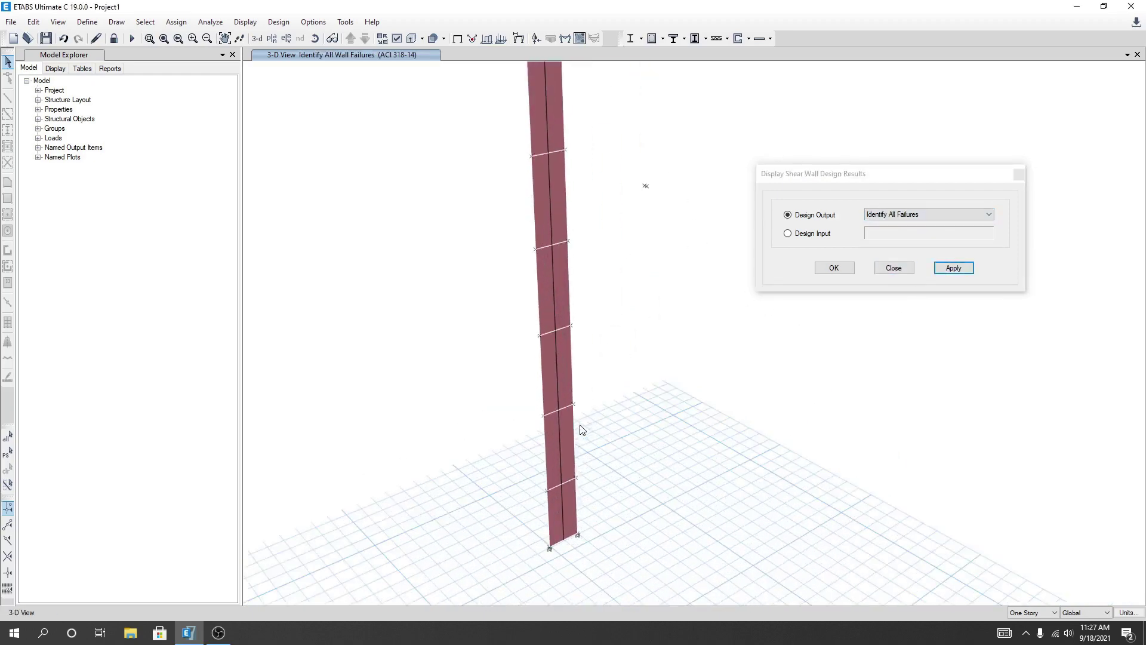
Switch the design output to Pier Edge/Boundary Zones Widths and inspect the widths over the wall's full height.
click(957, 217)
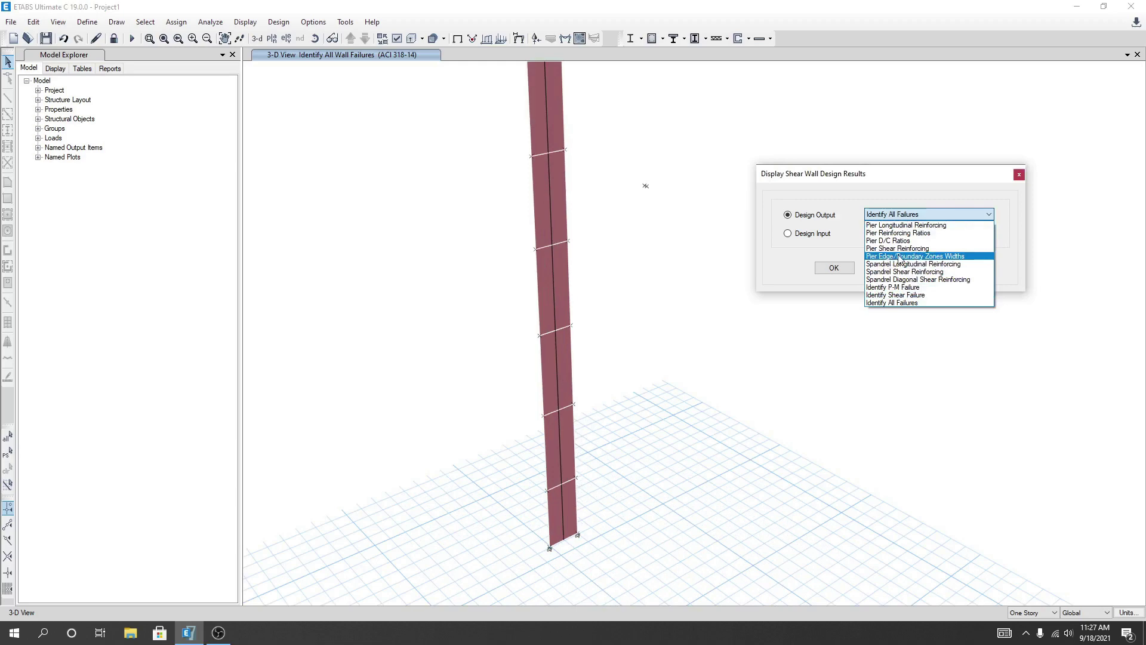
click(941, 256)
click(955, 270)
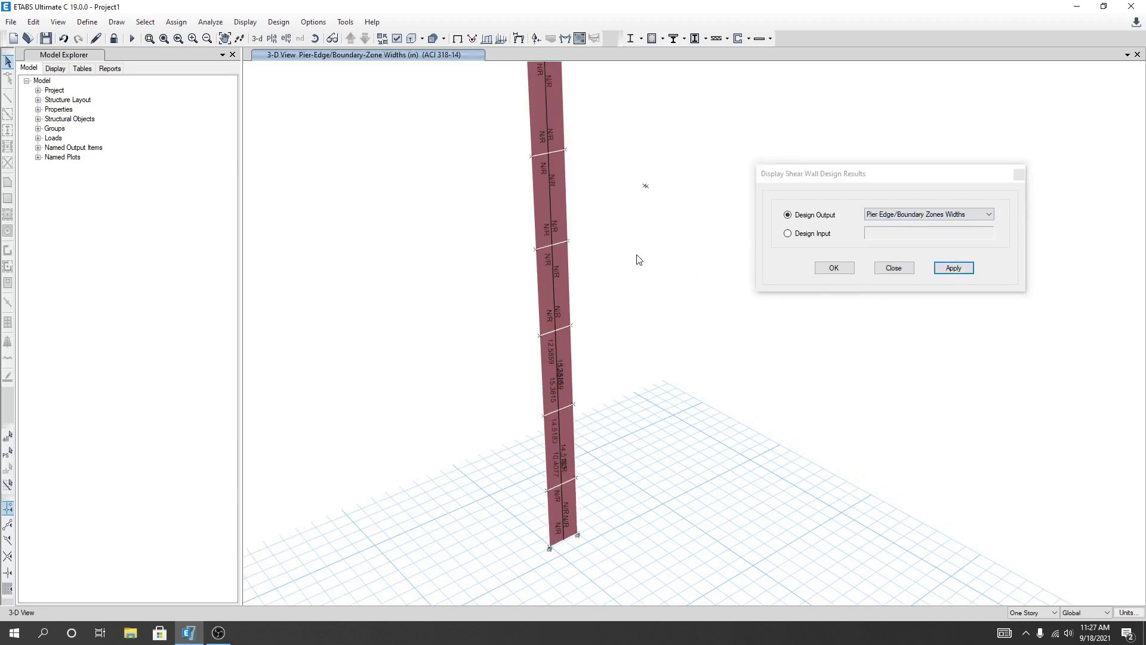
scroll(614, 374, up, 2)
middle_drag(646, 187, 639, 329)
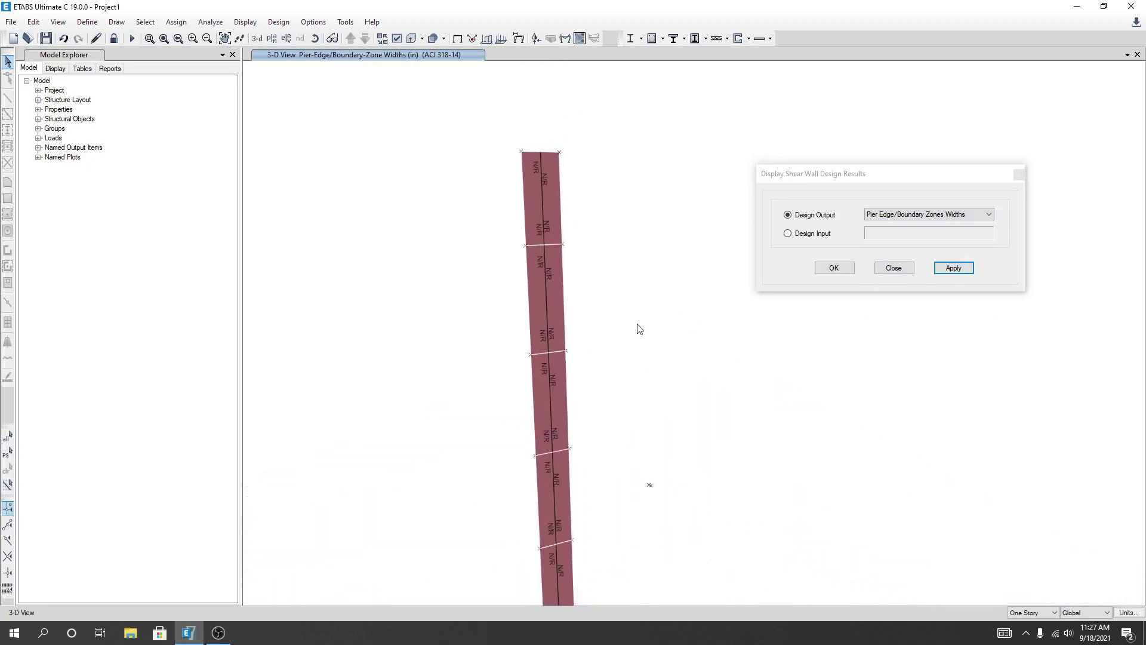
mouse_move(548, 242)
middle_down()
mouse_move(601, 223)
mouse_move(587, 313)
middle_up()
scroll(597, 427, up, 2)
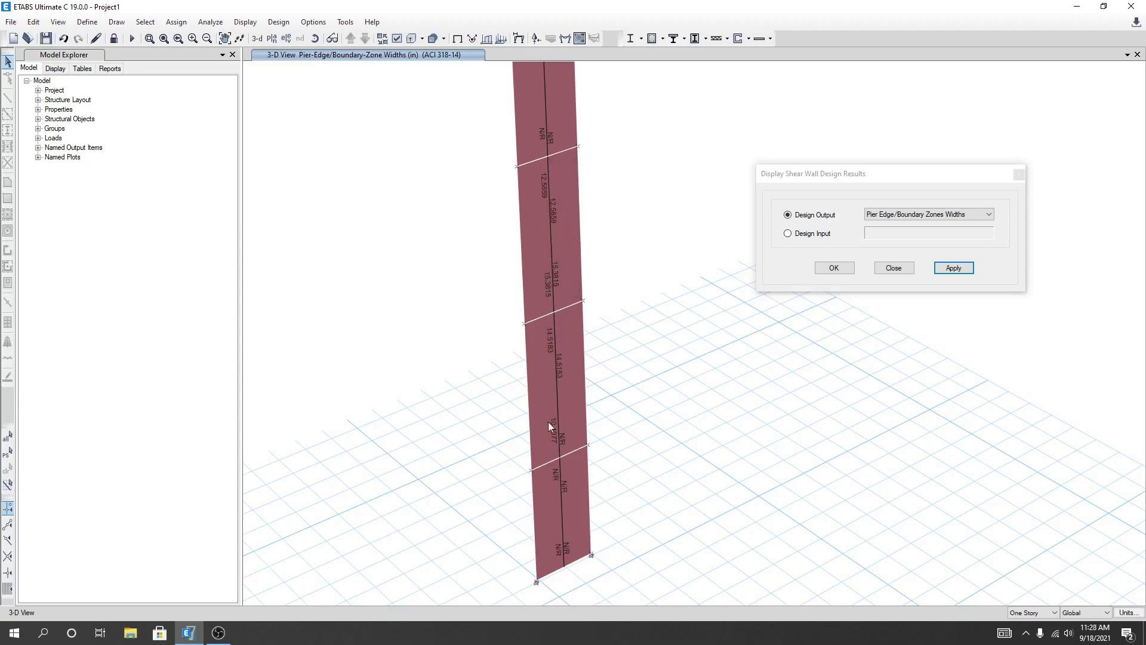
Review the boundary element check in the Story1 pier's design details and close the report.
right_click(547, 191)
scroll(490, 463, down, 1)
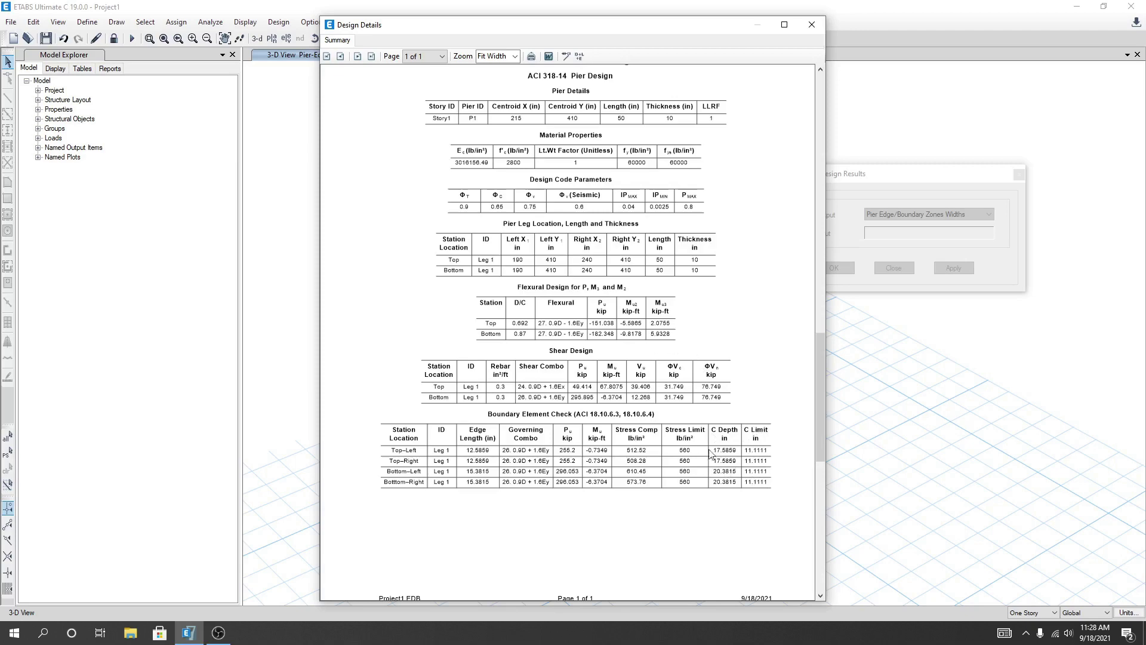
click(812, 25)
Set the displayed design output back to Pier Longitudinal Reinforcing and finish with the design results settings.
click(953, 267)
click(908, 215)
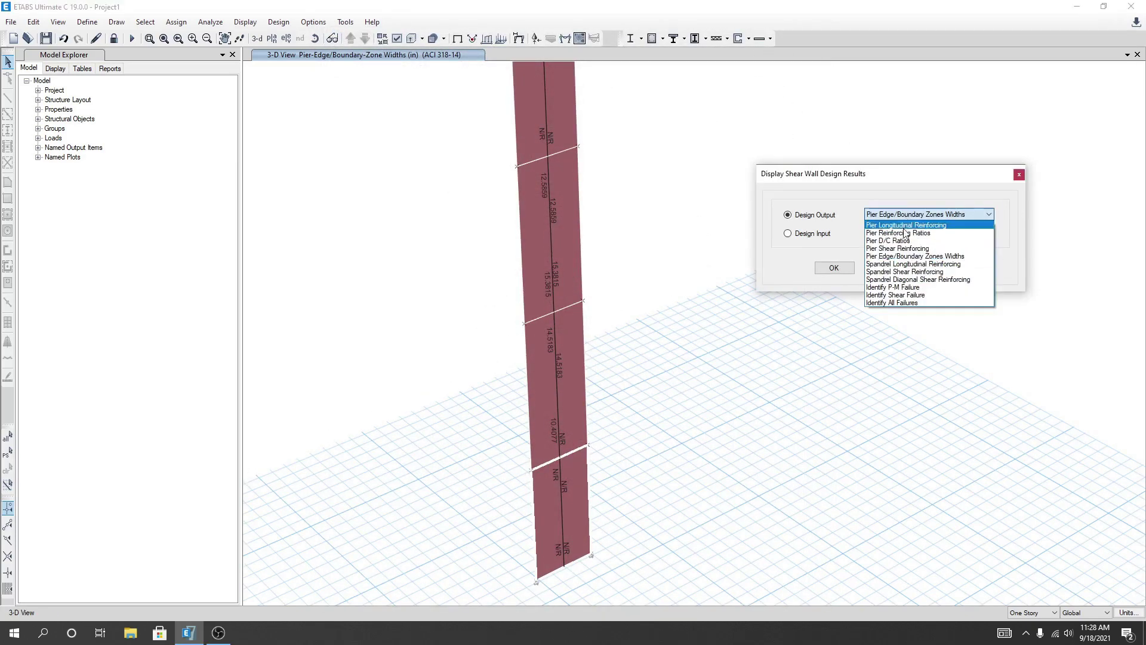
click(905, 225)
click(960, 271)
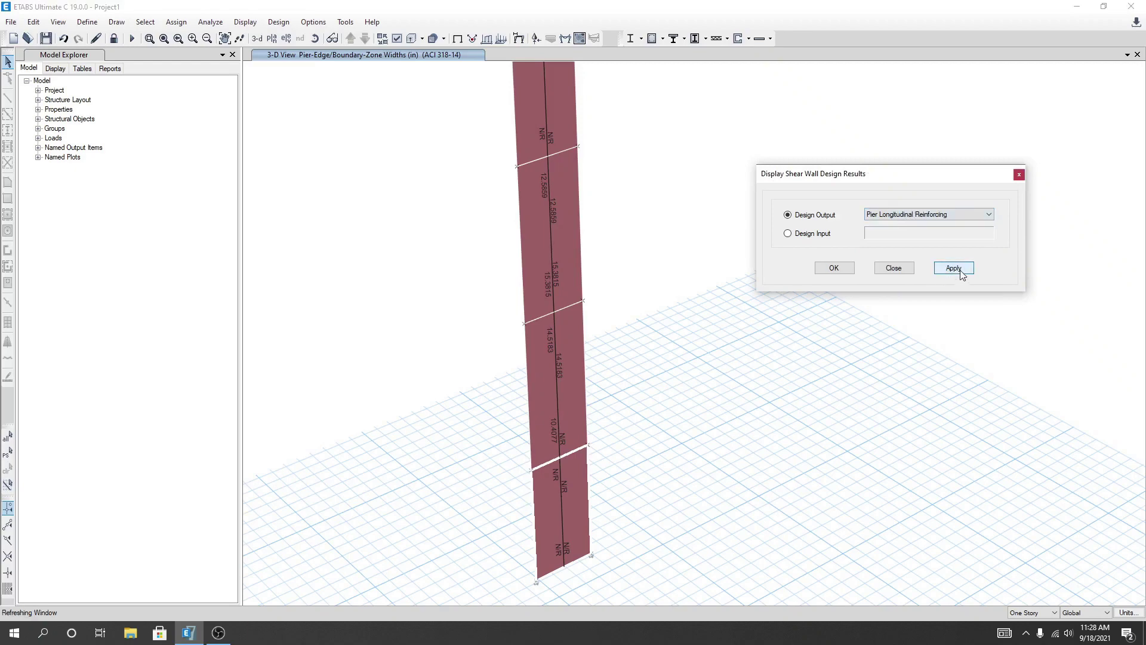
click(836, 270)
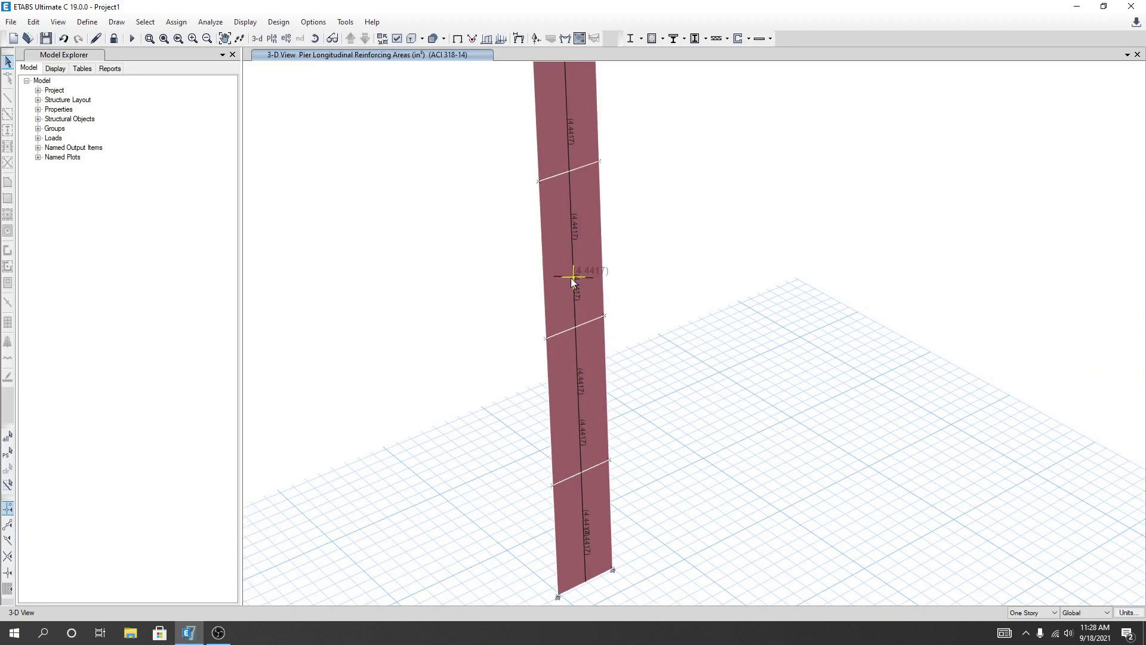
Select the entire wall and change its uniform reinforcing assignment to Reinforcement to be Designed.
scroll(650, 365, down, 5)
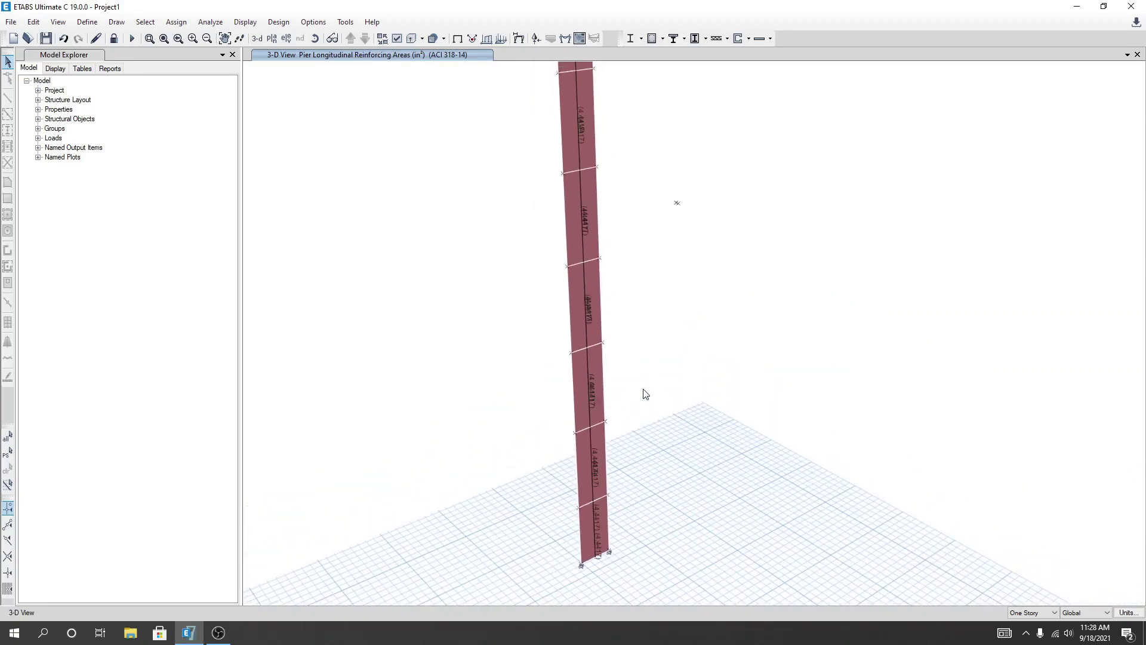
drag(541, 95, 729, 568)
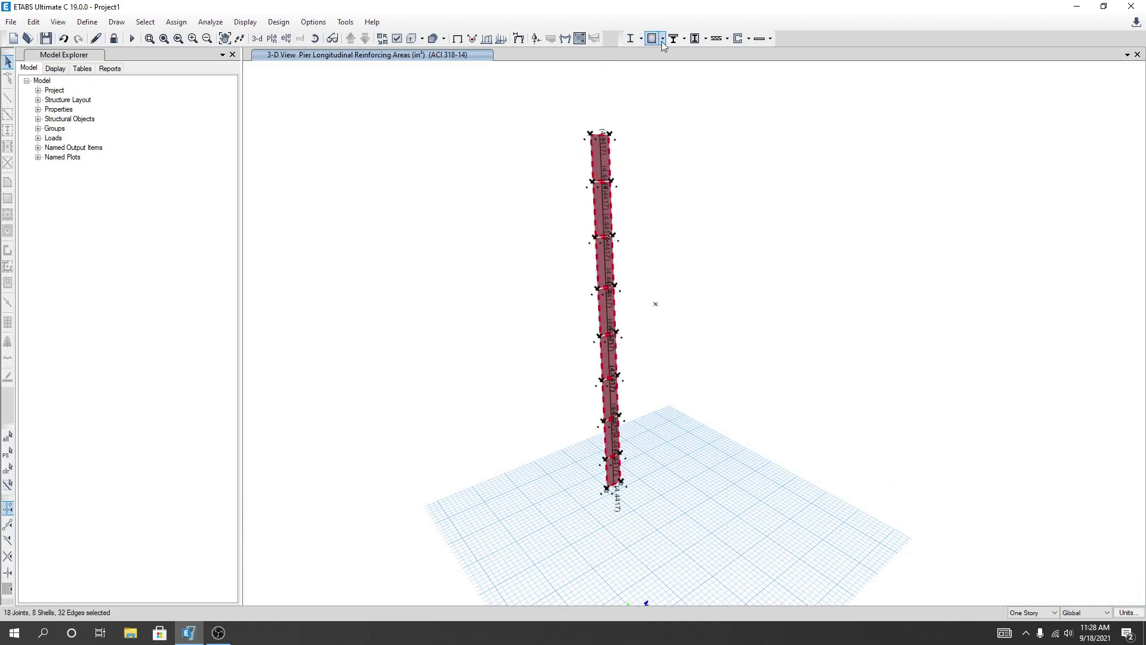
click(748, 39)
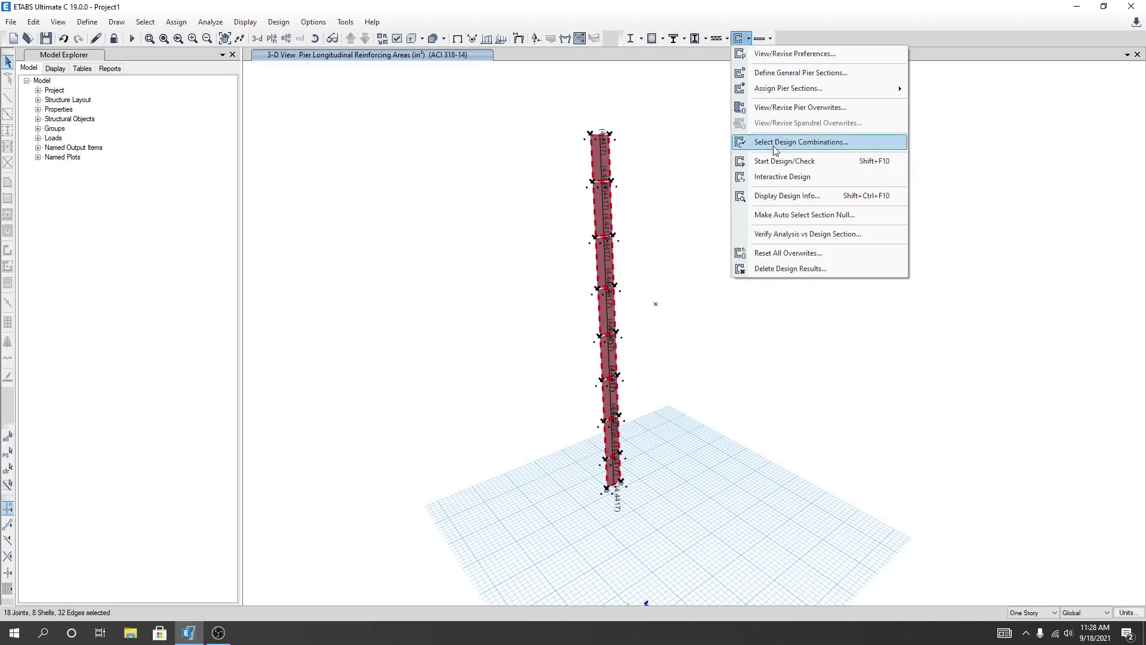
mouse_move(781, 96)
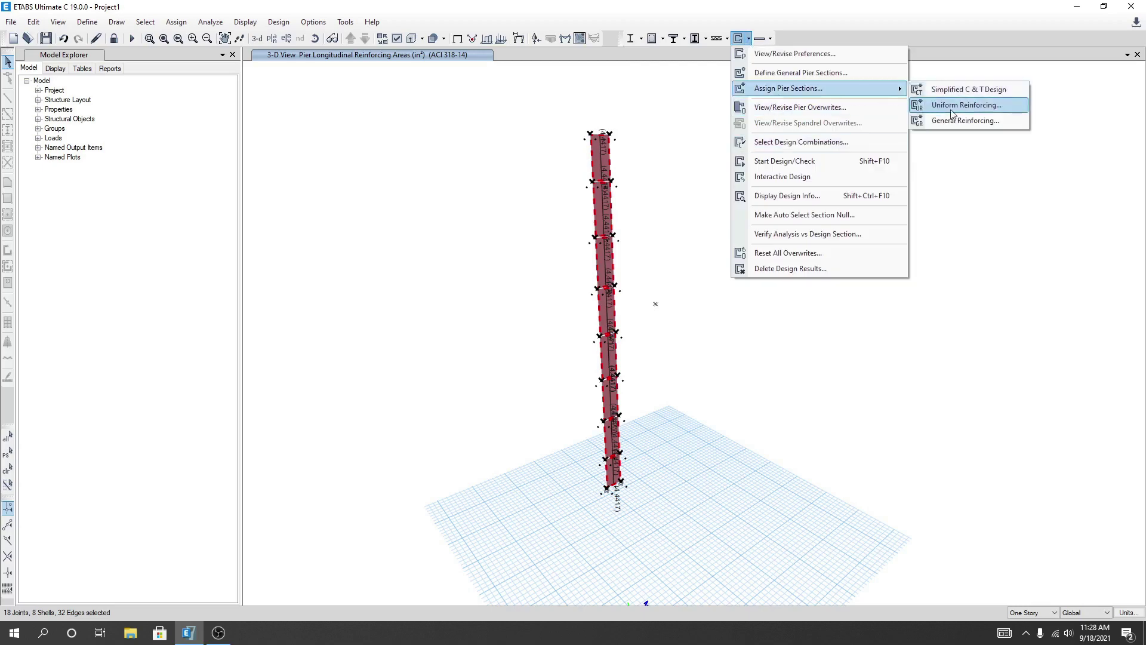
click(969, 106)
click(533, 384)
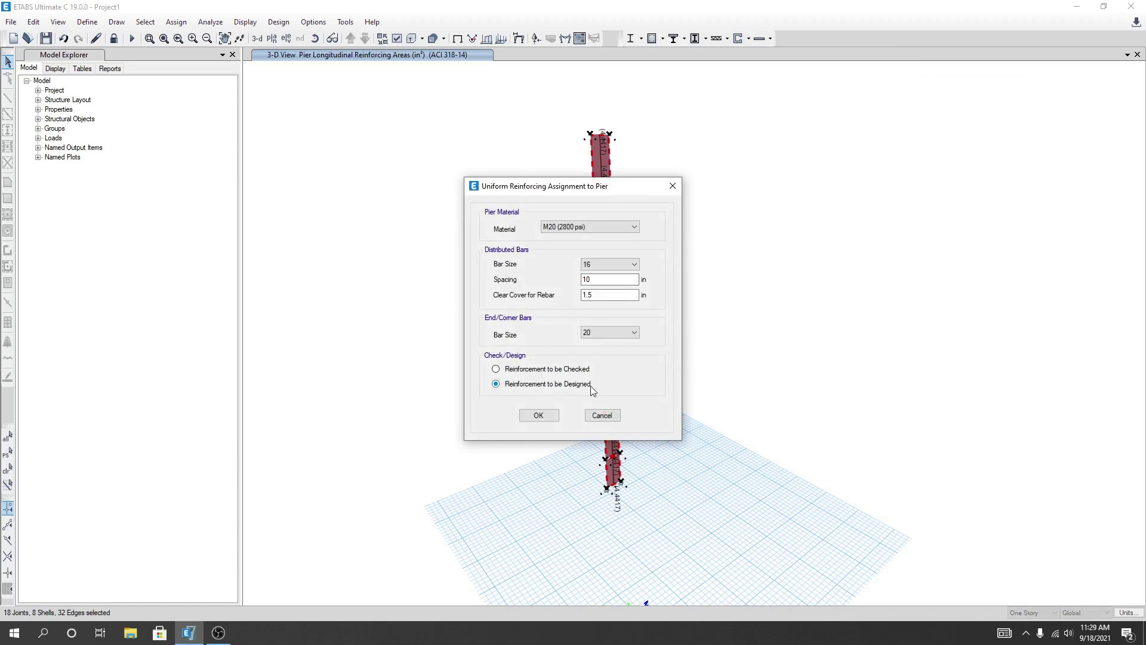
click(539, 415)
Reselect the whole wall and check the section type and reinforcing option in its pier design overwrites.
click(750, 39)
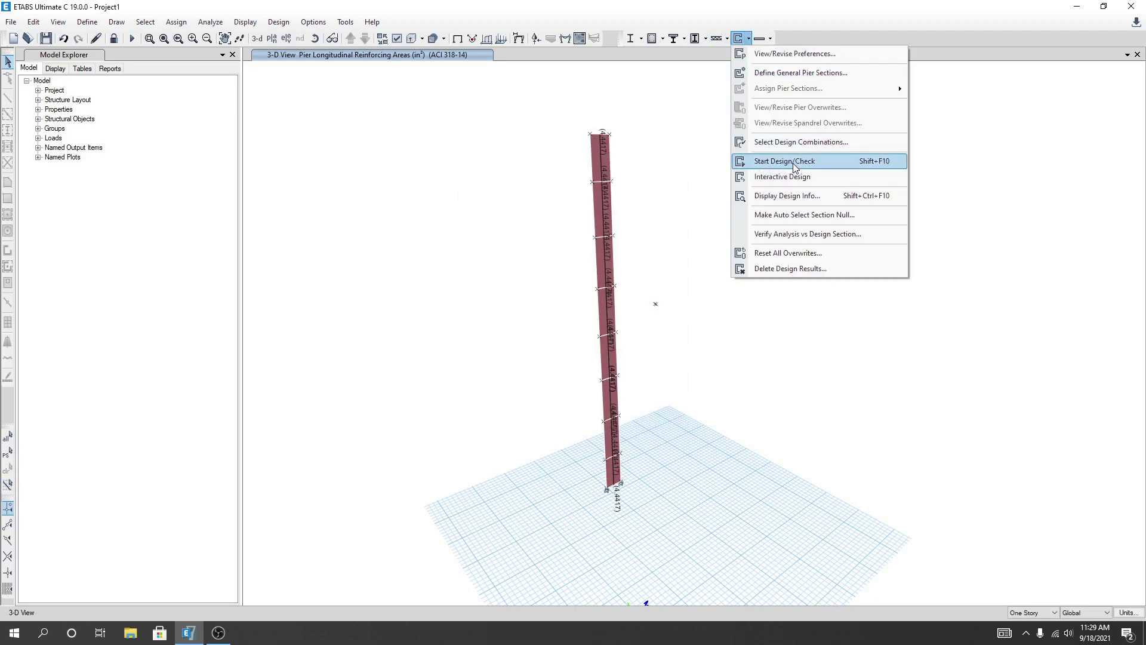
click(543, 125)
drag(543, 125, 696, 538)
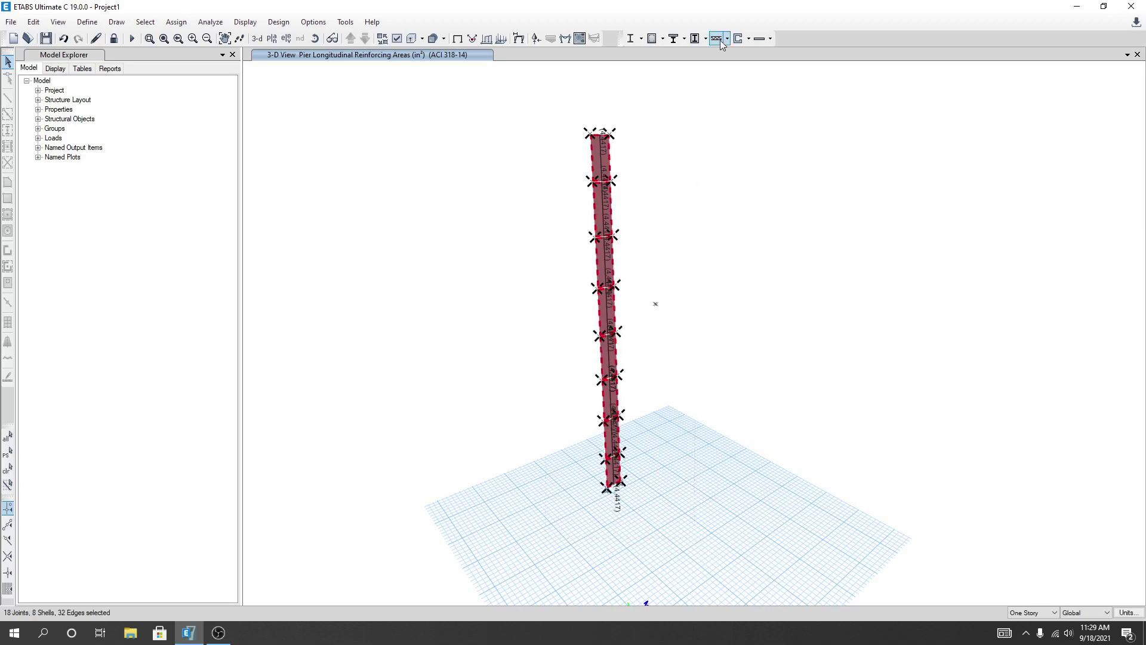
click(750, 39)
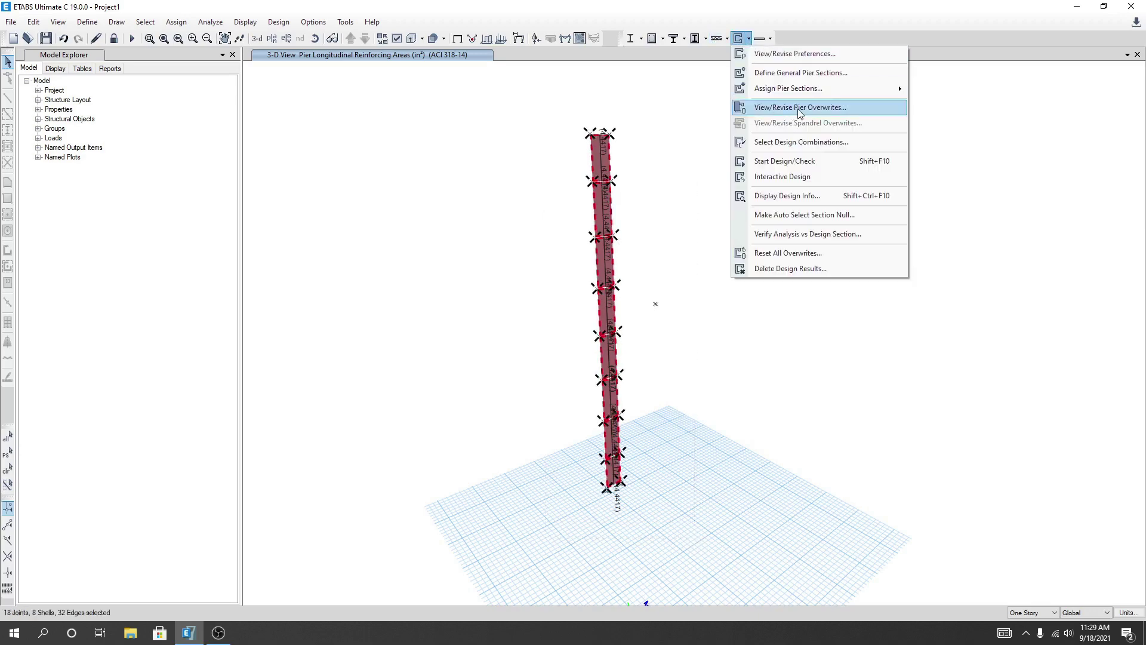
click(800, 108)
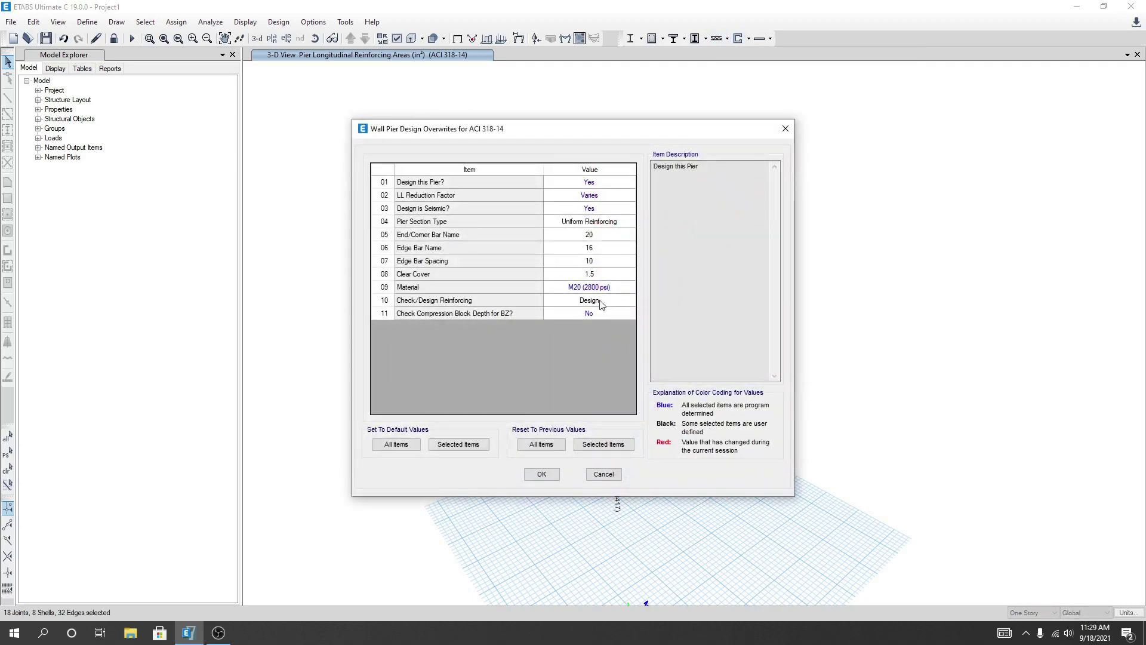
click(542, 474)
Run the shear wall design again with the pier reinforcement in design mode.
click(749, 38)
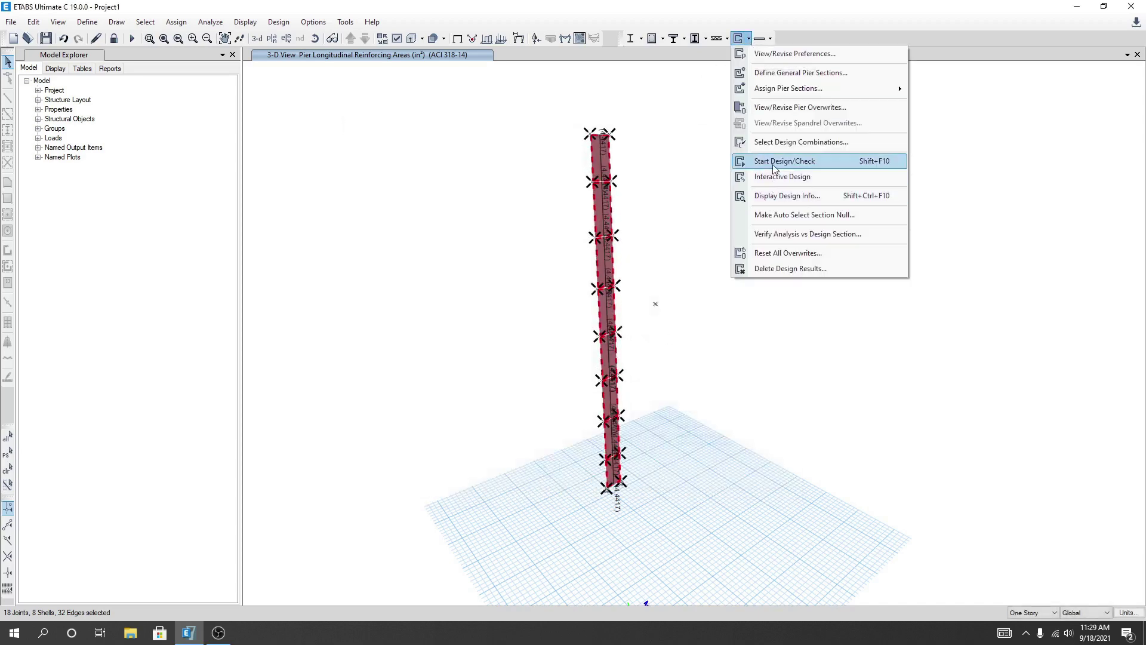
click(773, 162)
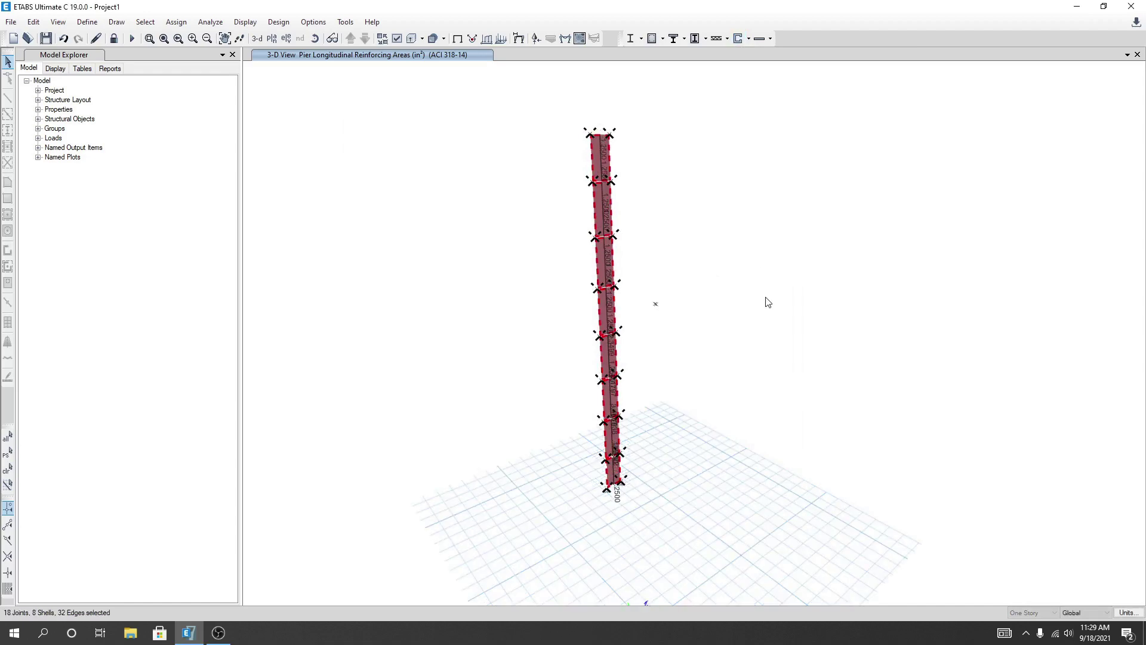
Examine the required longitudinal reinforcing areas at each story of the pier, from the base upward.
scroll(639, 435, up, 5)
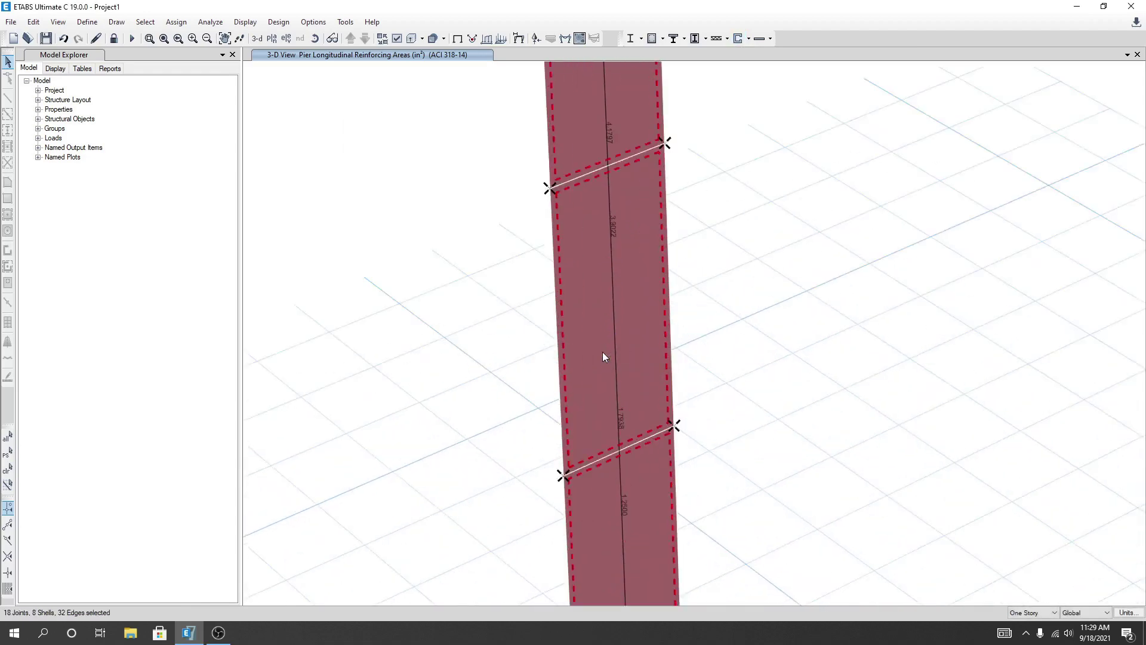
middle_drag(739, 348, 745, 277)
middle_drag(709, 427, 709, 392)
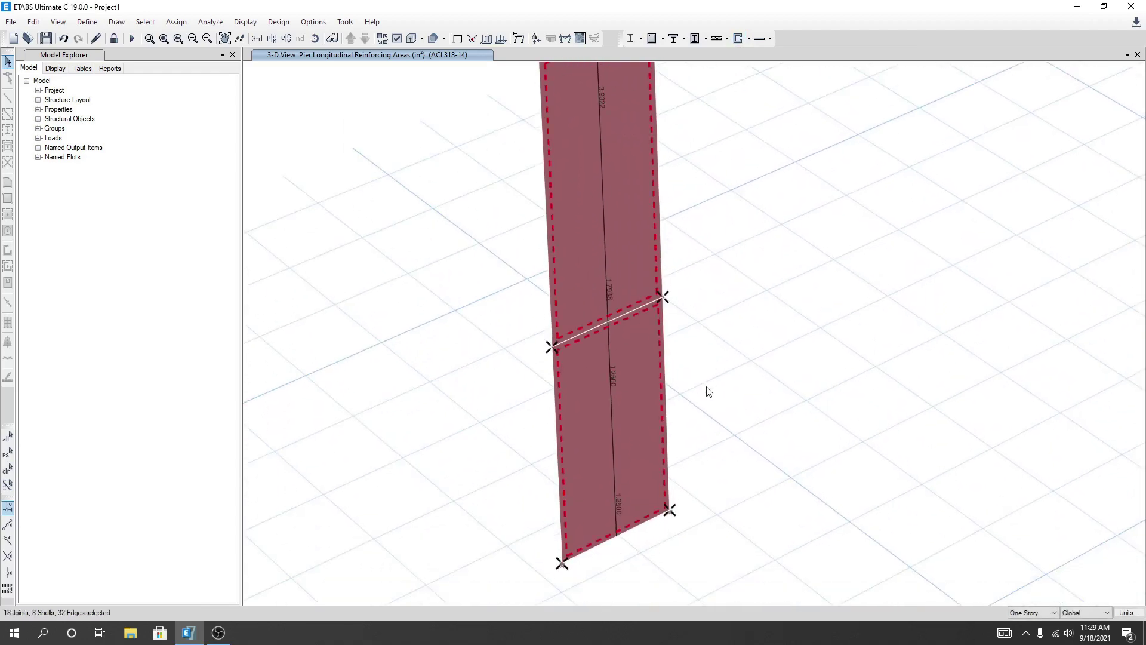
middle_drag(720, 347, 704, 422)
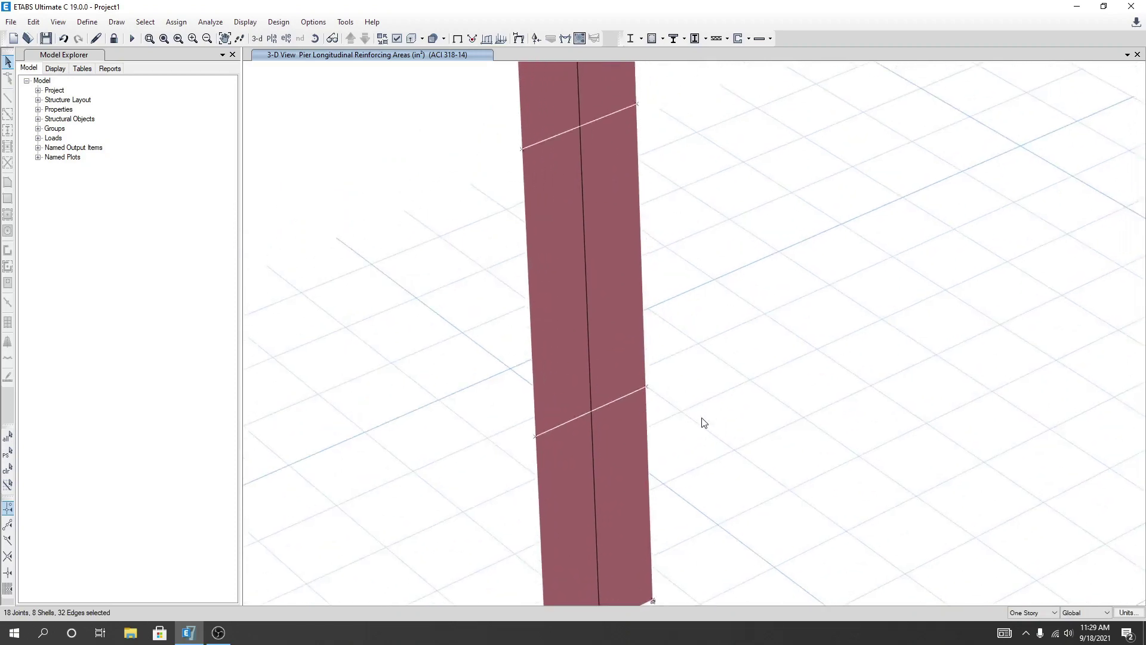
scroll(609, 467, up, 2)
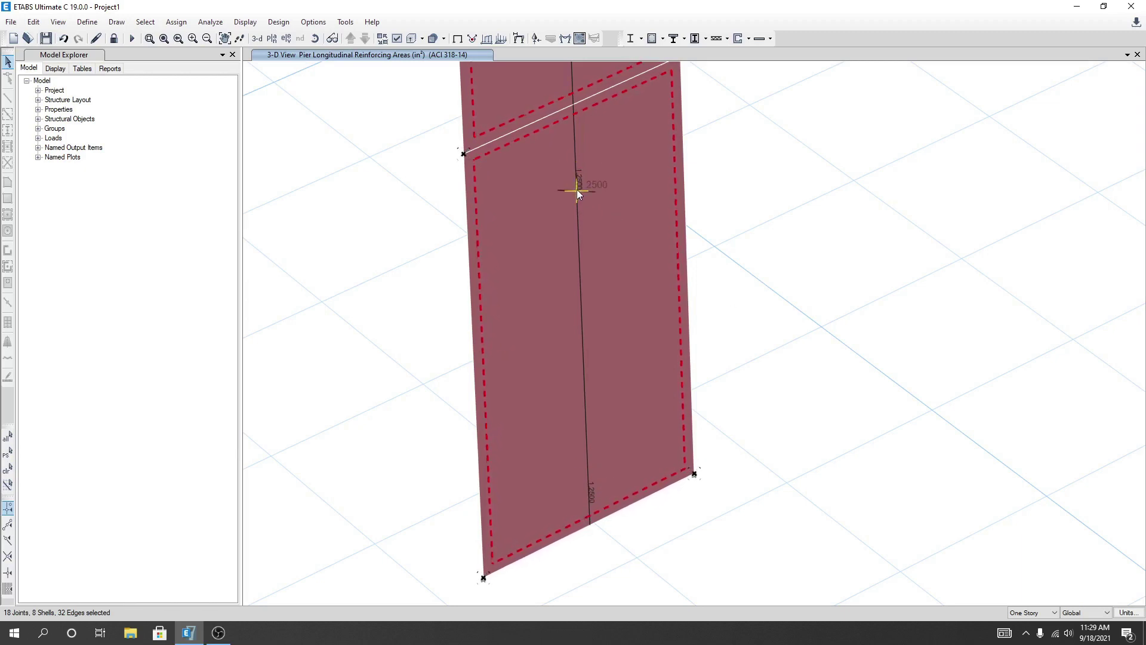
middle_drag(780, 185, 792, 439)
scroll(793, 439, down, 2)
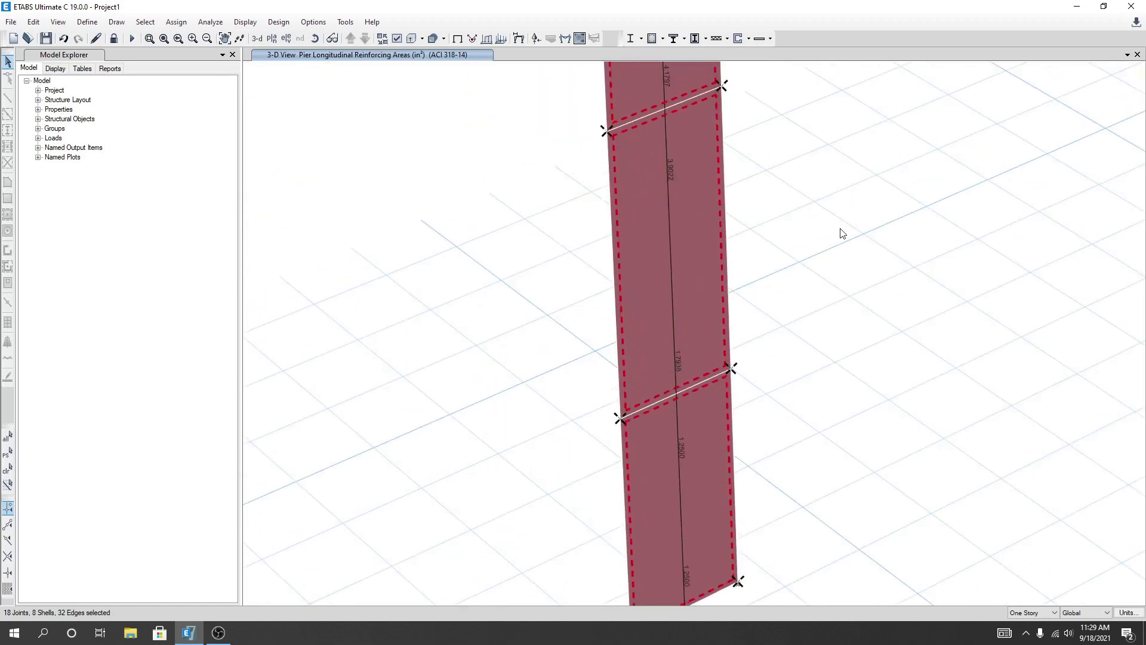
middle_drag(842, 233, 755, 432)
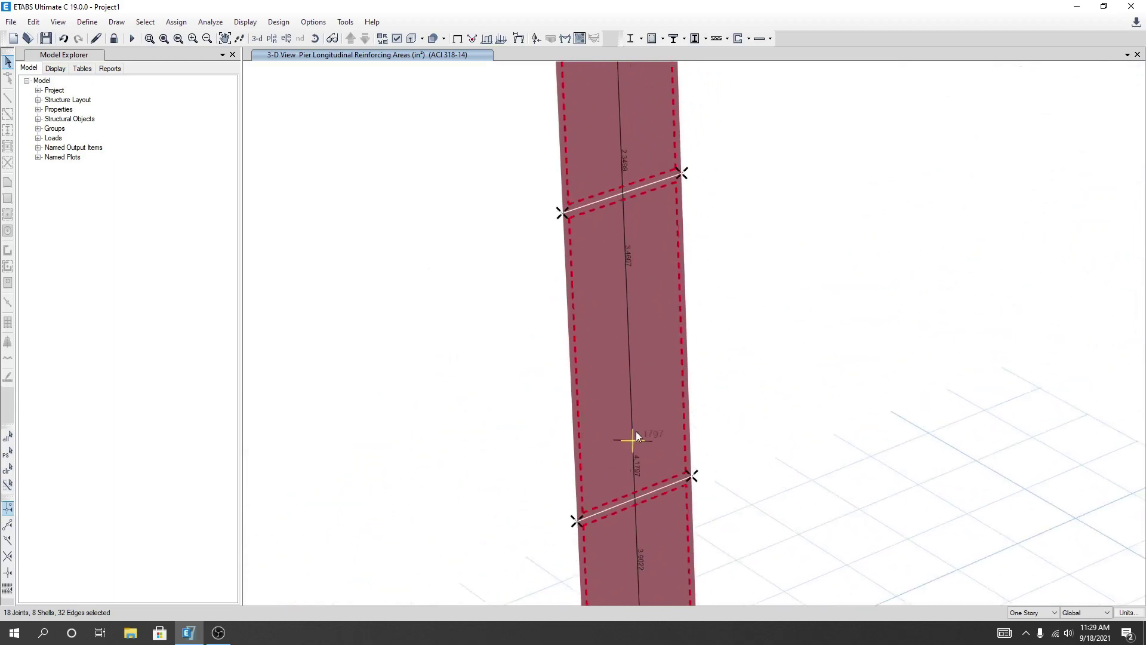
middle_drag(635, 471, 812, 333)
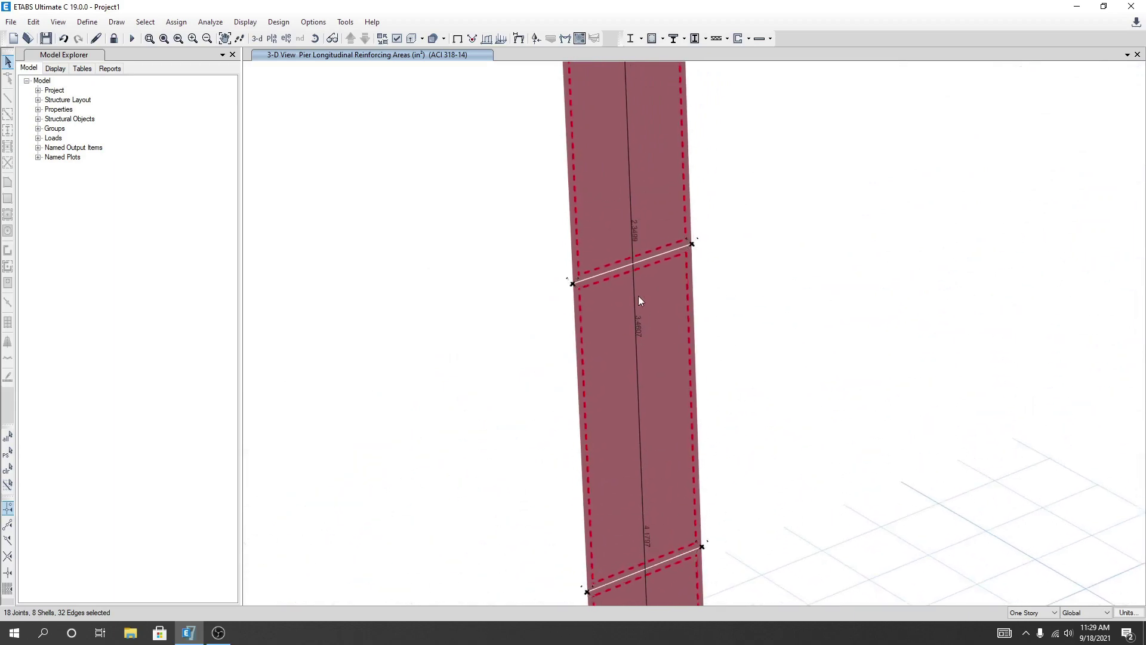
scroll(747, 302, down, 2)
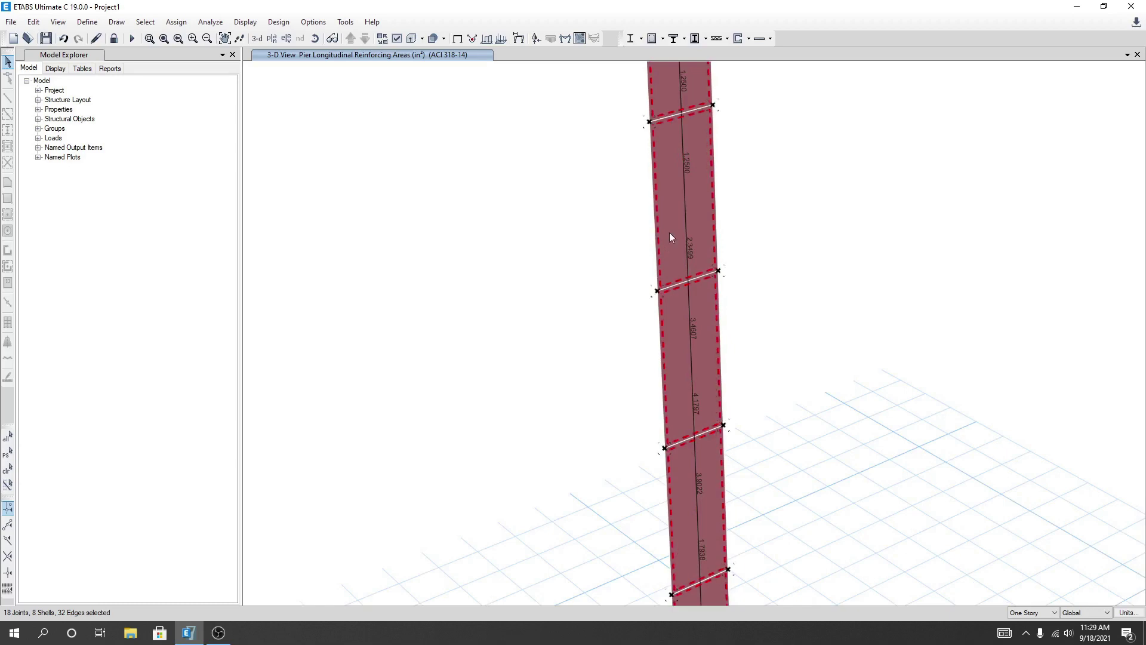
middle_drag(671, 238, 758, 389)
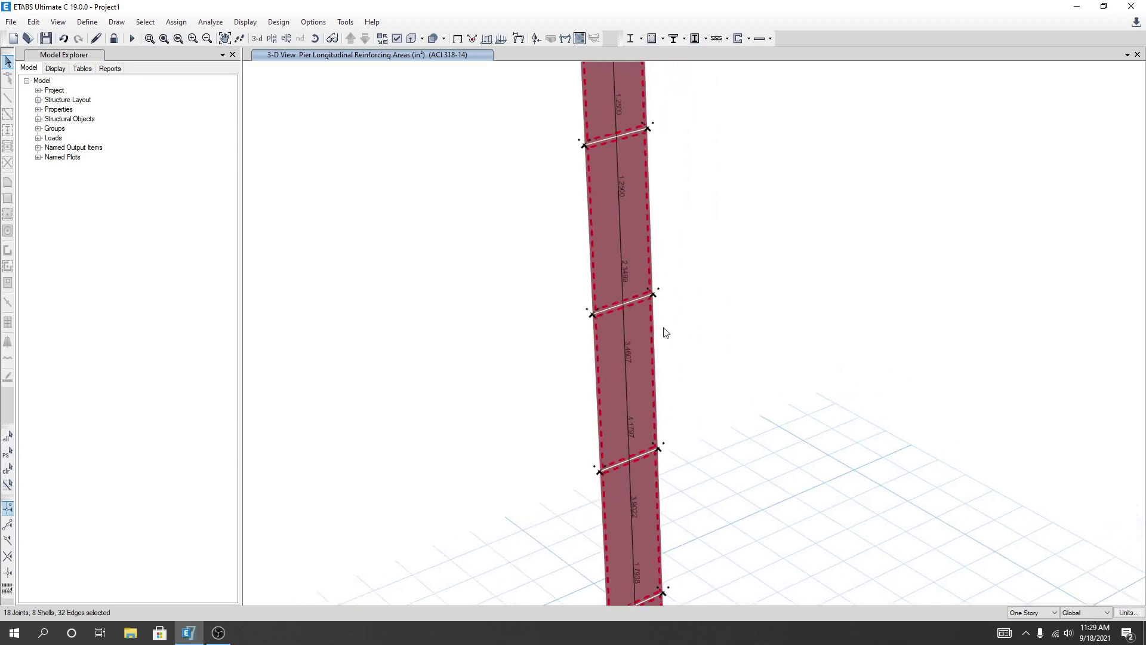
middle_drag(666, 332, 617, 346)
Review the flexural, shear and boundary element results in the Story1 pier's design details, and return to the wall.
right_click(591, 356)
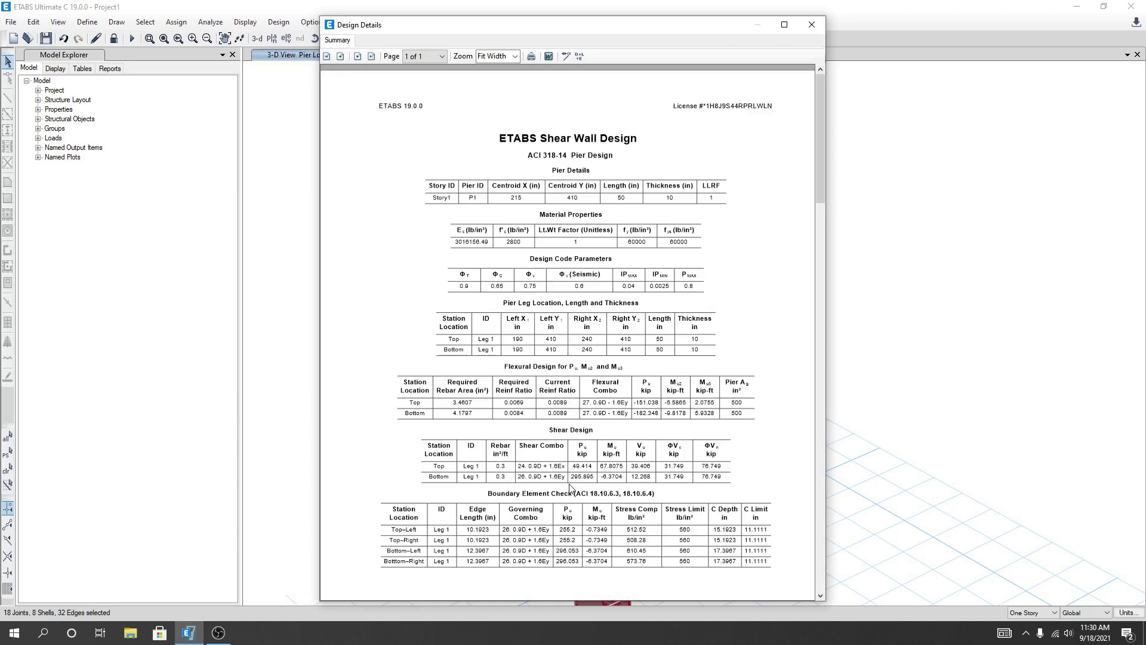
scroll(570, 488, down, 1)
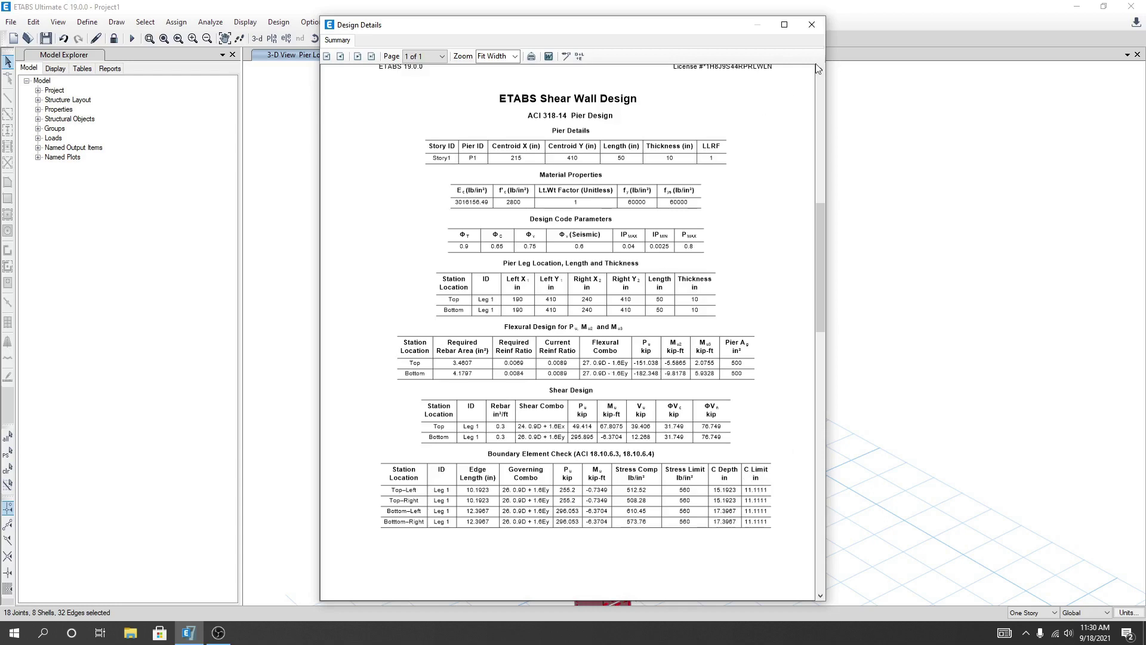
click(812, 26)
scroll(635, 172, down, 3)
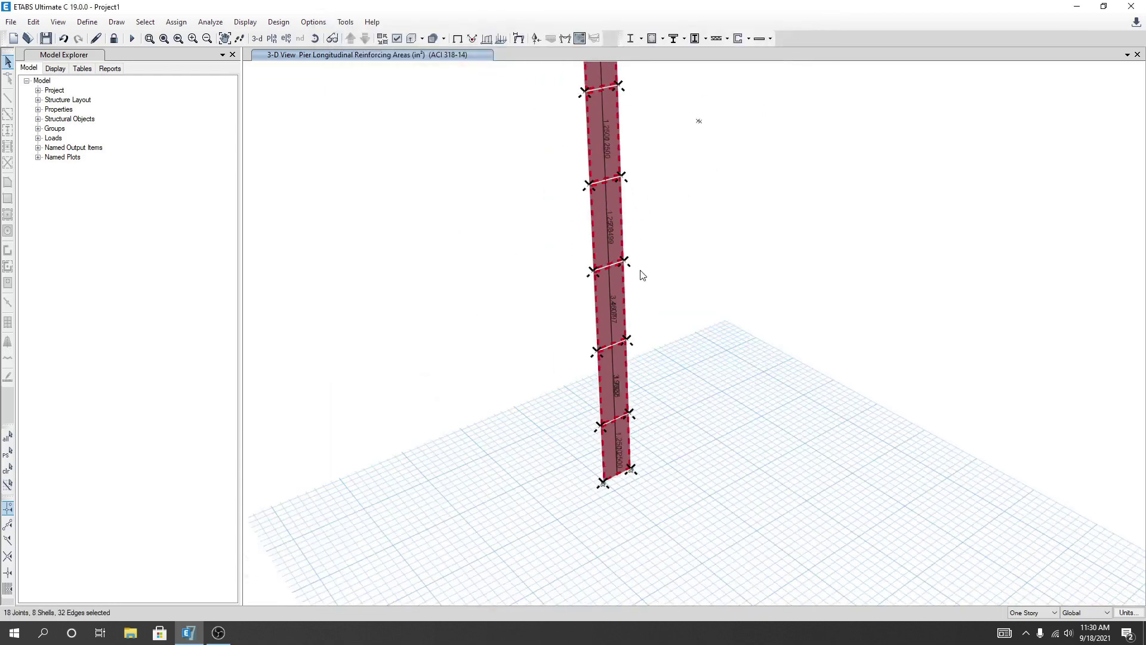